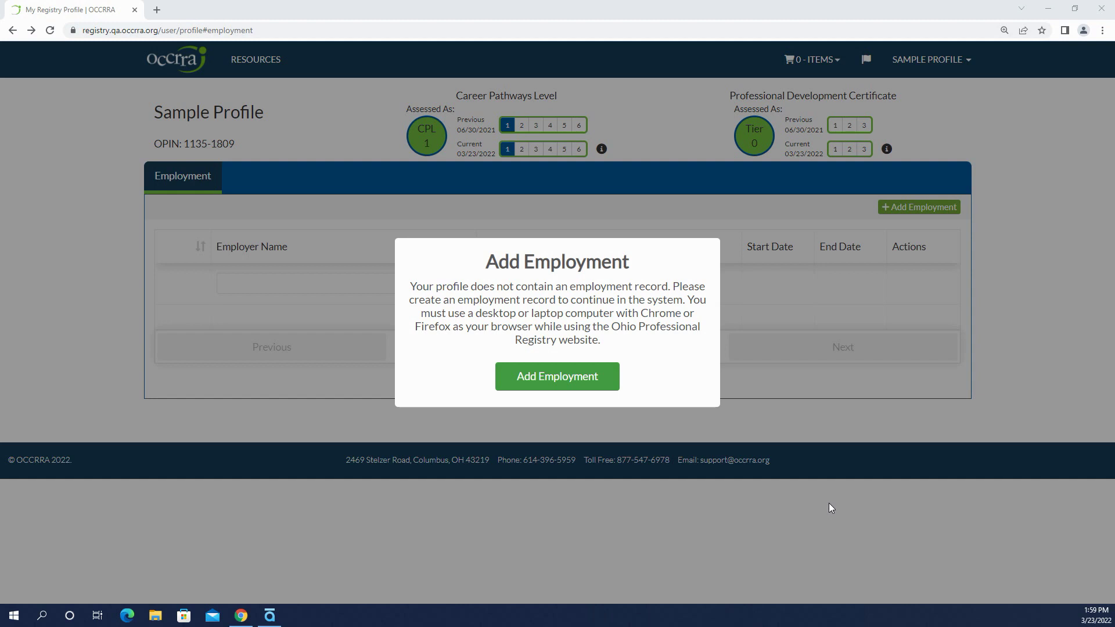
Begin a new employment record from the no-employment prompt dialog
left_click(569, 381)
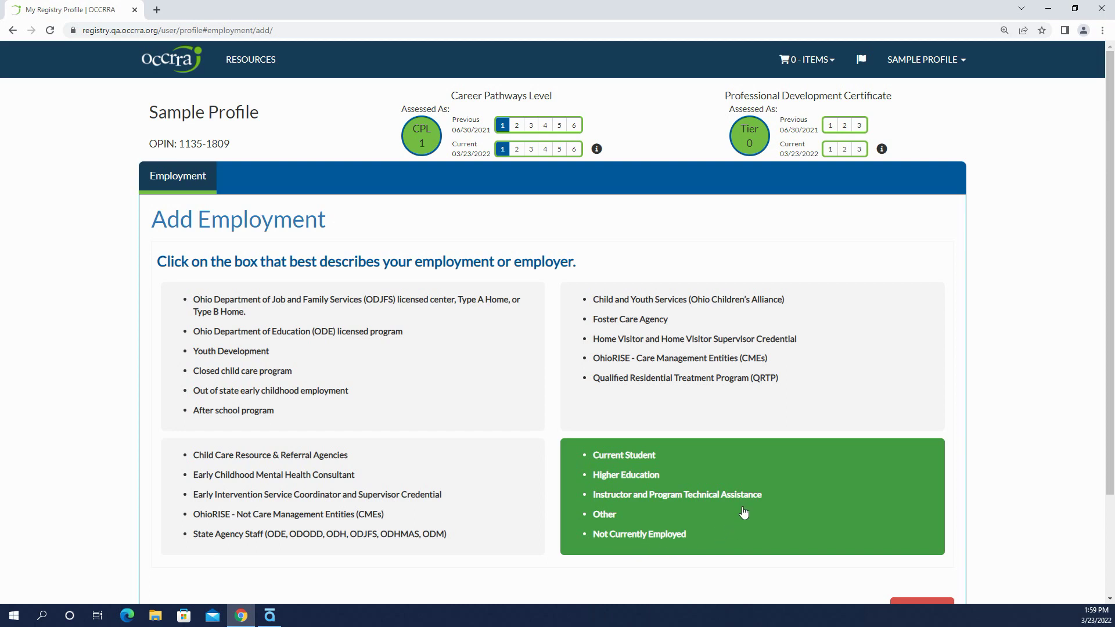
Choose the Current Student, Higher Education, Other and Not Currently Employed category and review its options
left_click(791, 506)
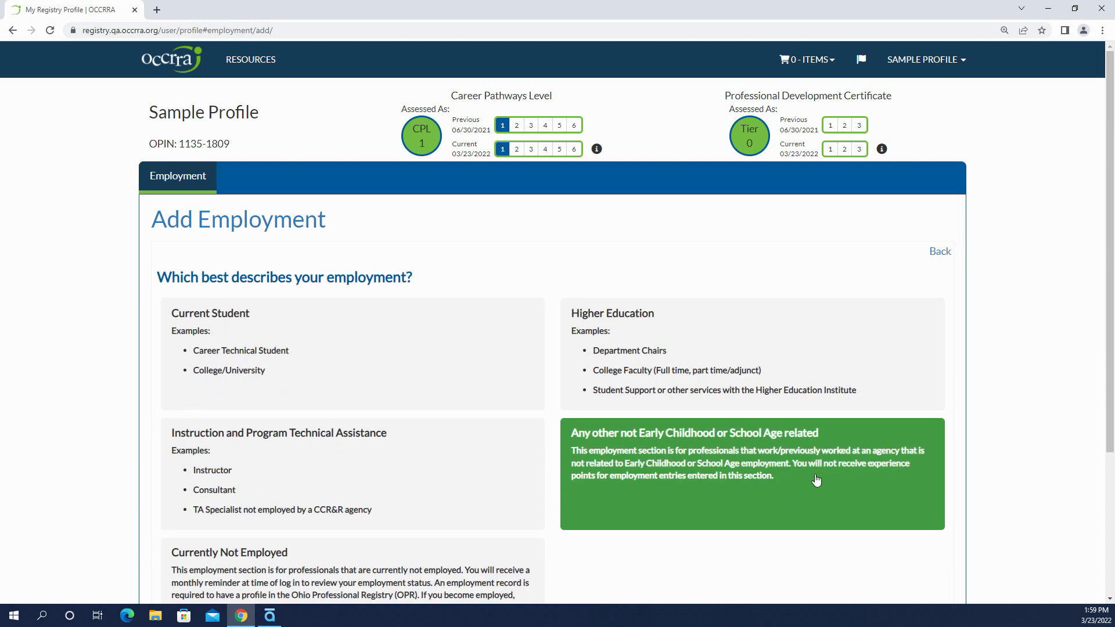
scroll(816, 479, "down", 1)
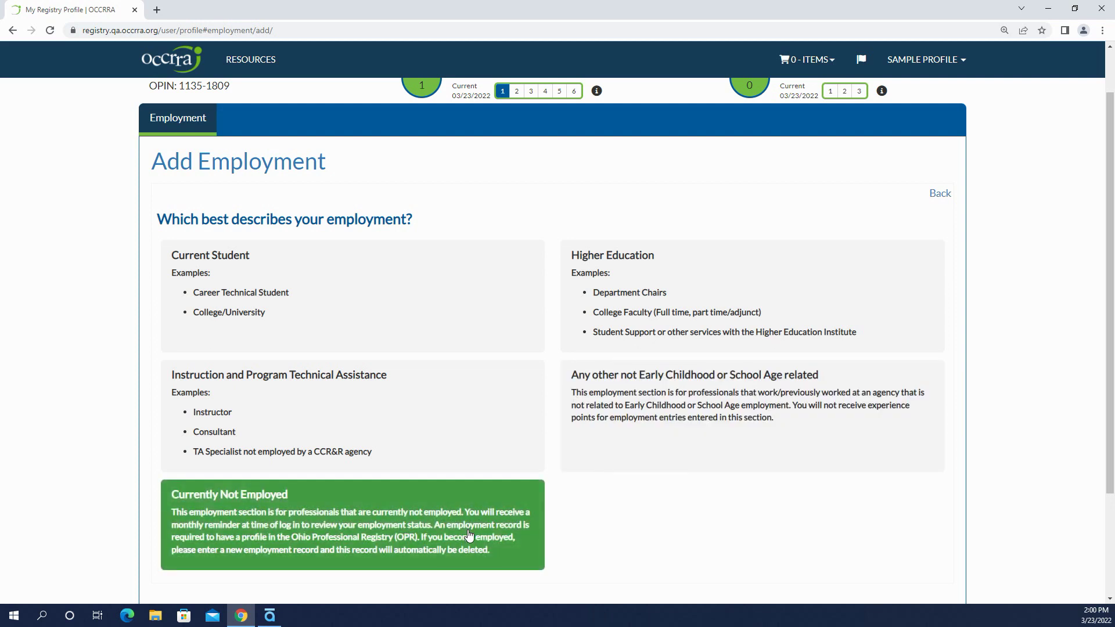
scroll(474, 524, "down", 1)
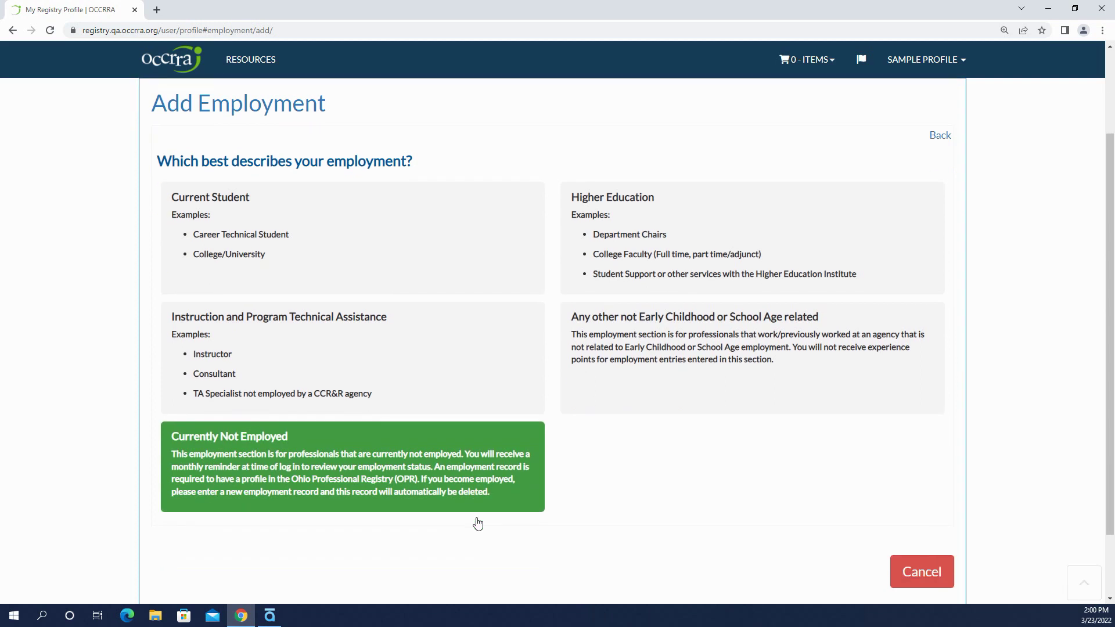
Mark the employment type as Currently Not Employed
left_click(478, 480)
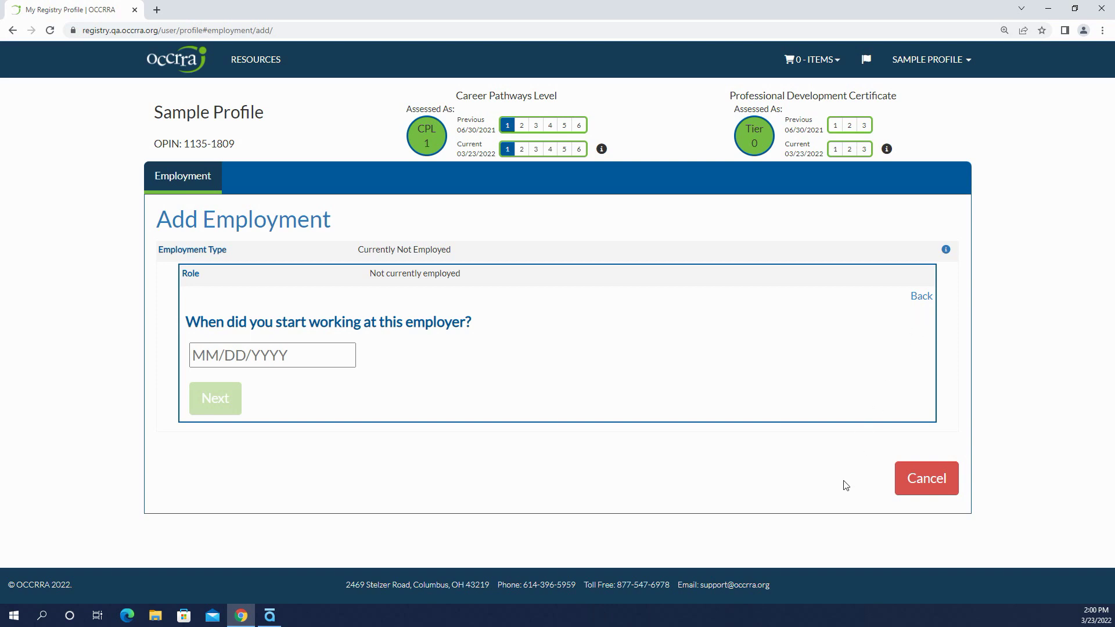
Discard the unfinished not-employed record and sign back in with the profile's username and password
left_click(920, 488)
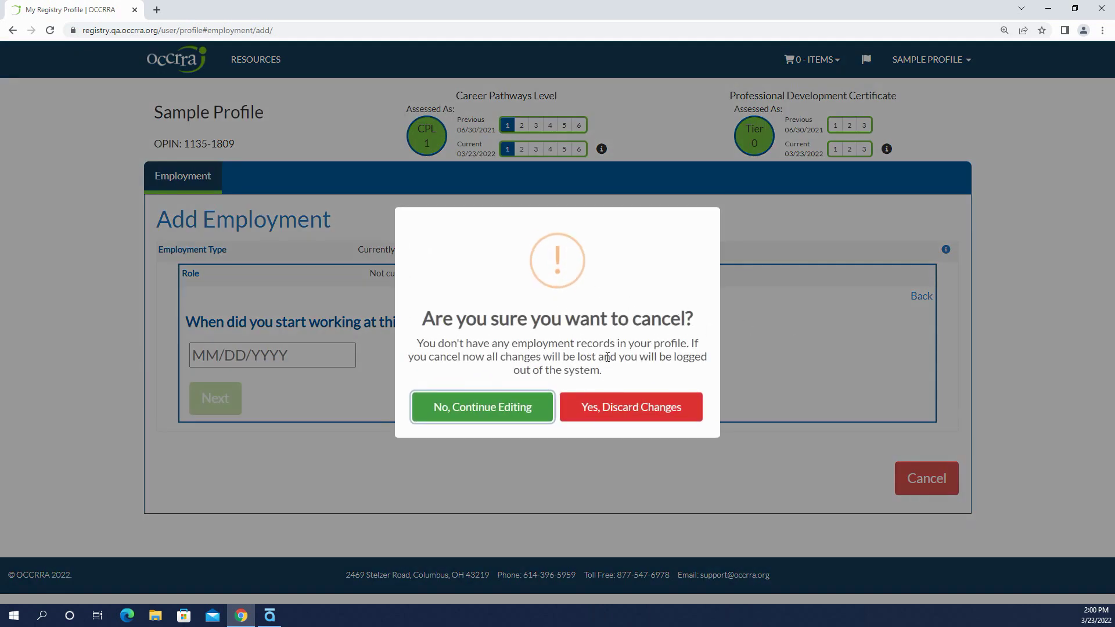
left_click(634, 414)
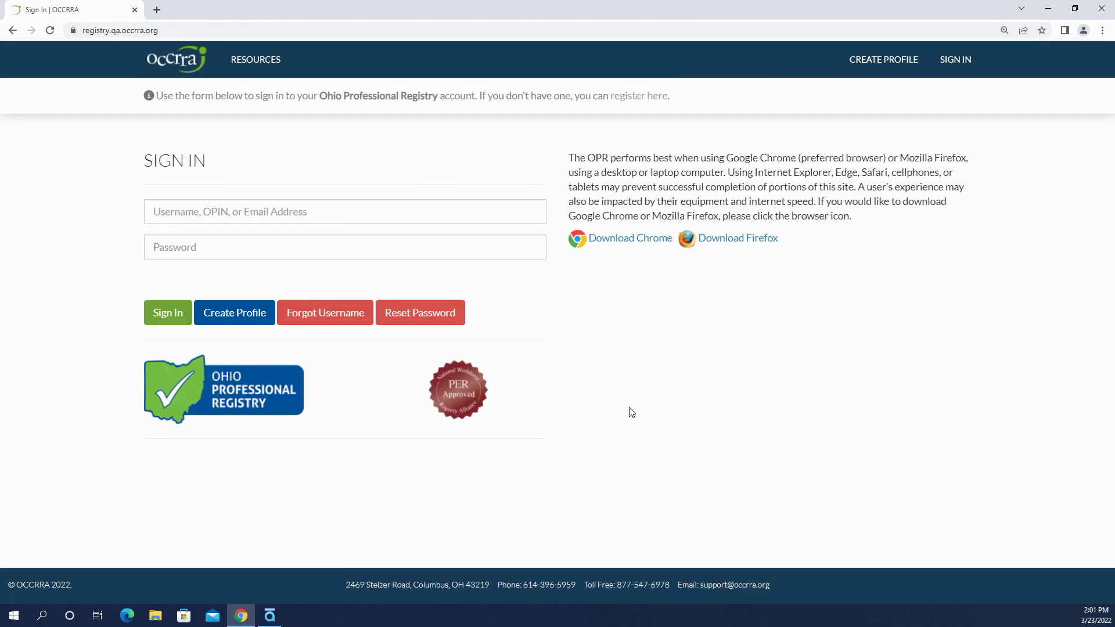
left_click(403, 211)
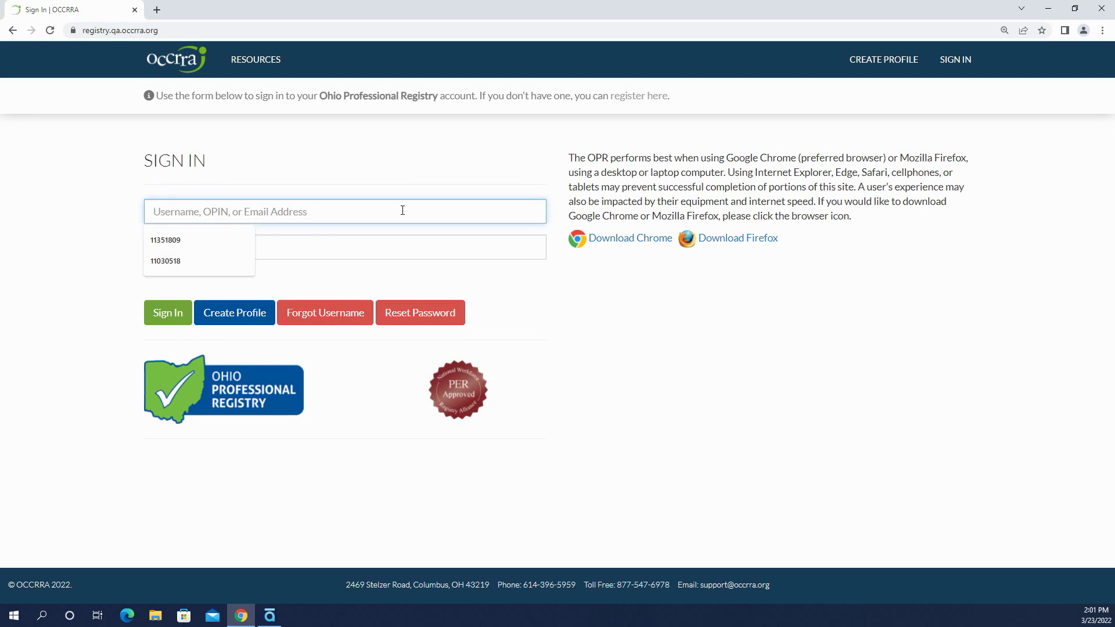
type("11351809")
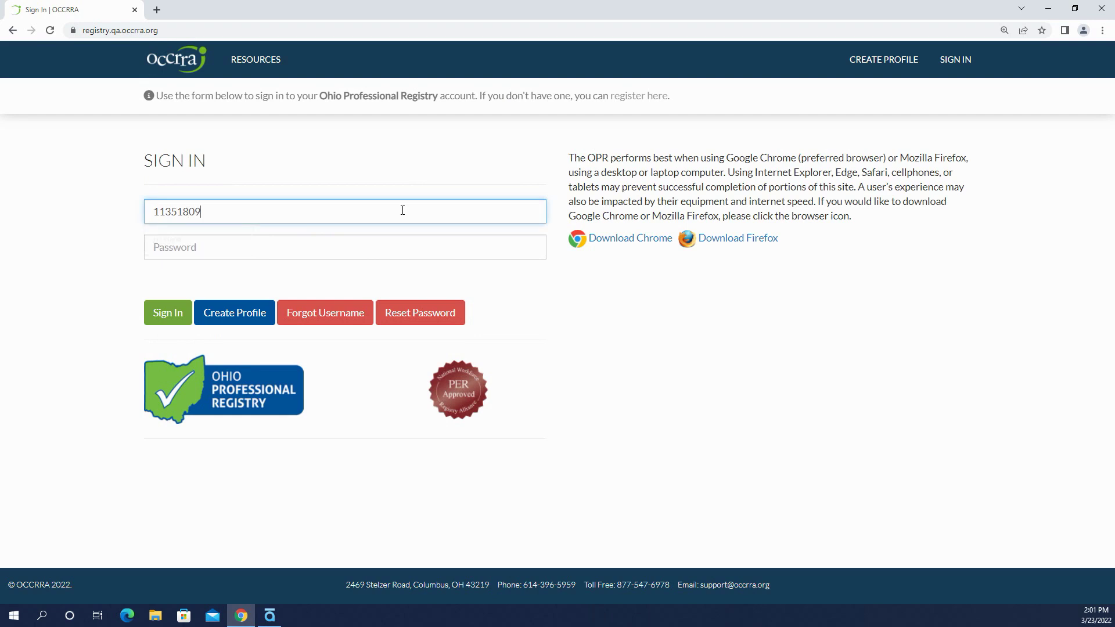
key("Tab")
type("a*****")
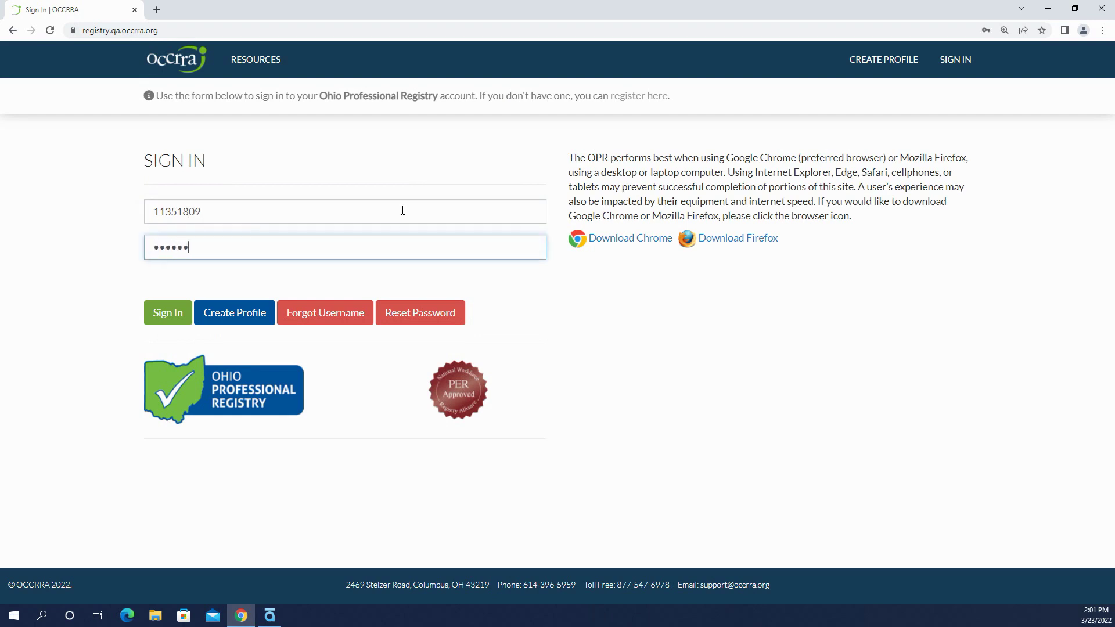
left_click(162, 314)
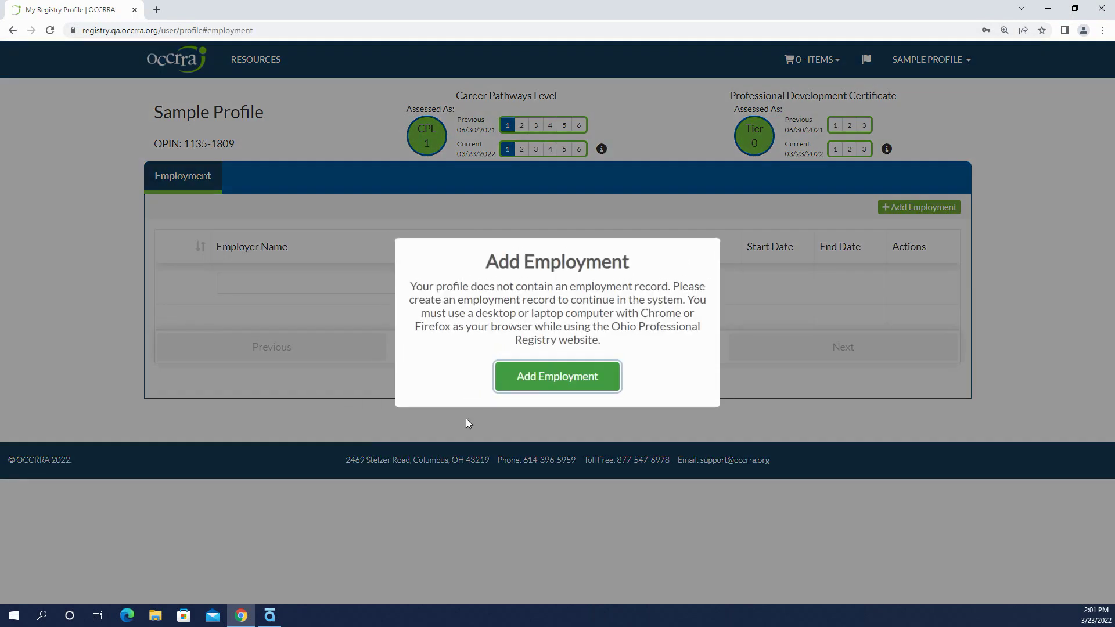
Start another employment record under the ODJFS/ODE licensed center category and its provider option
left_click(557, 381)
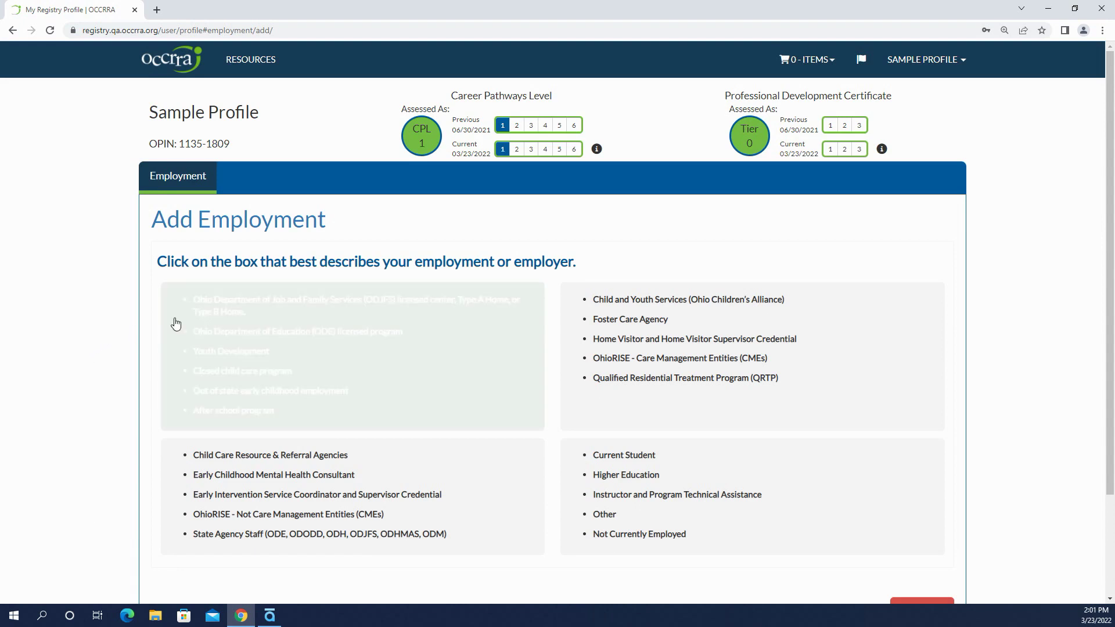
left_click(435, 358)
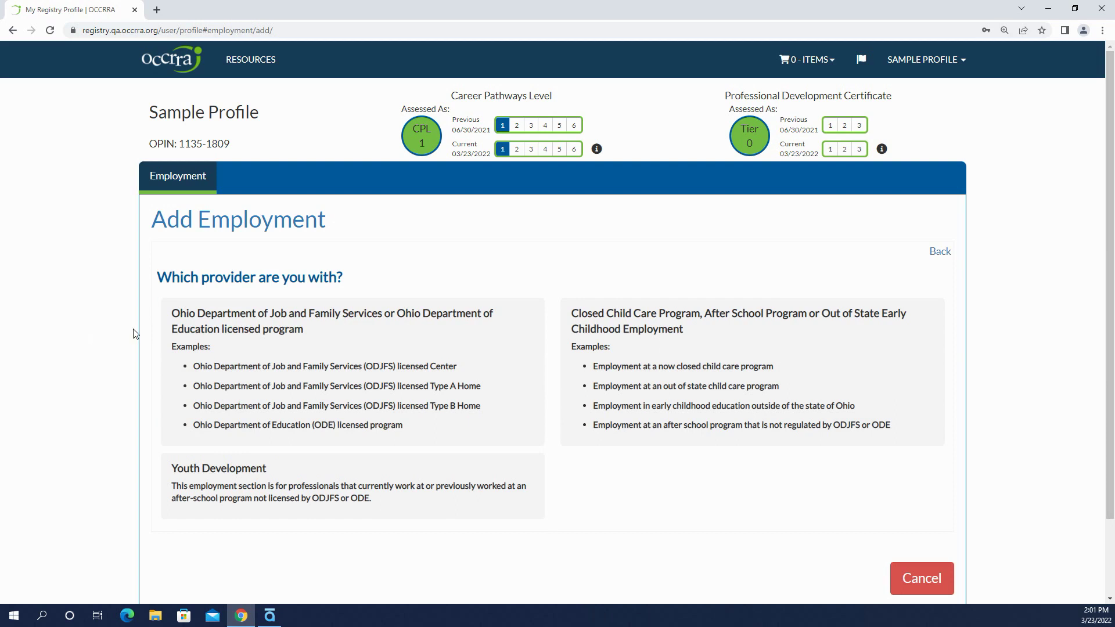
left_click(301, 348)
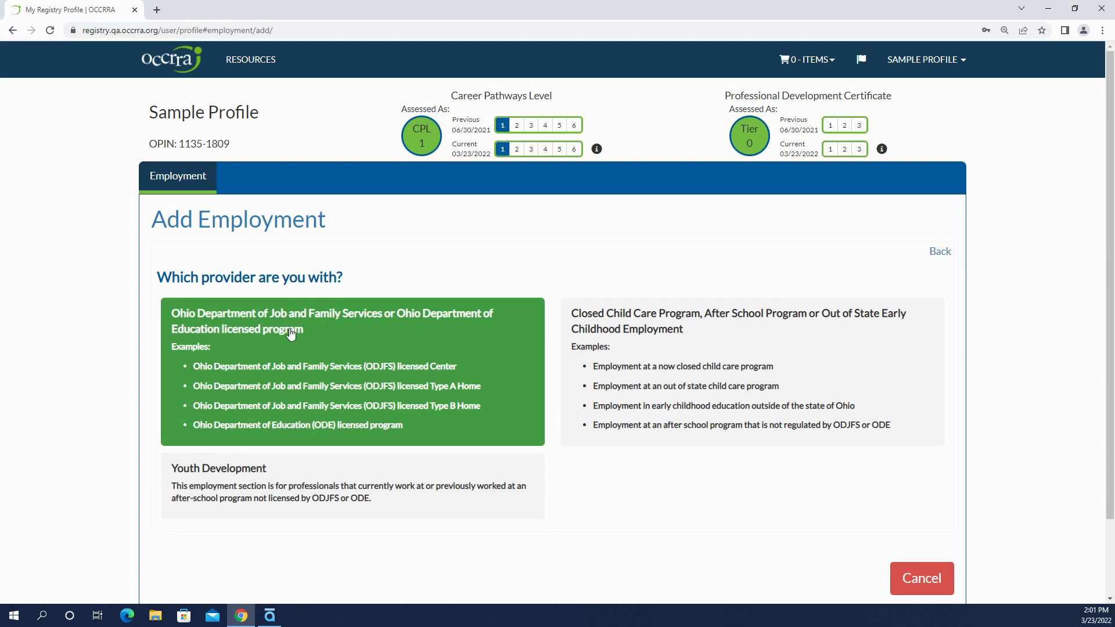
Select the ODJFS/ODE licensed program provider and search programs for 999999
left_click(373, 348)
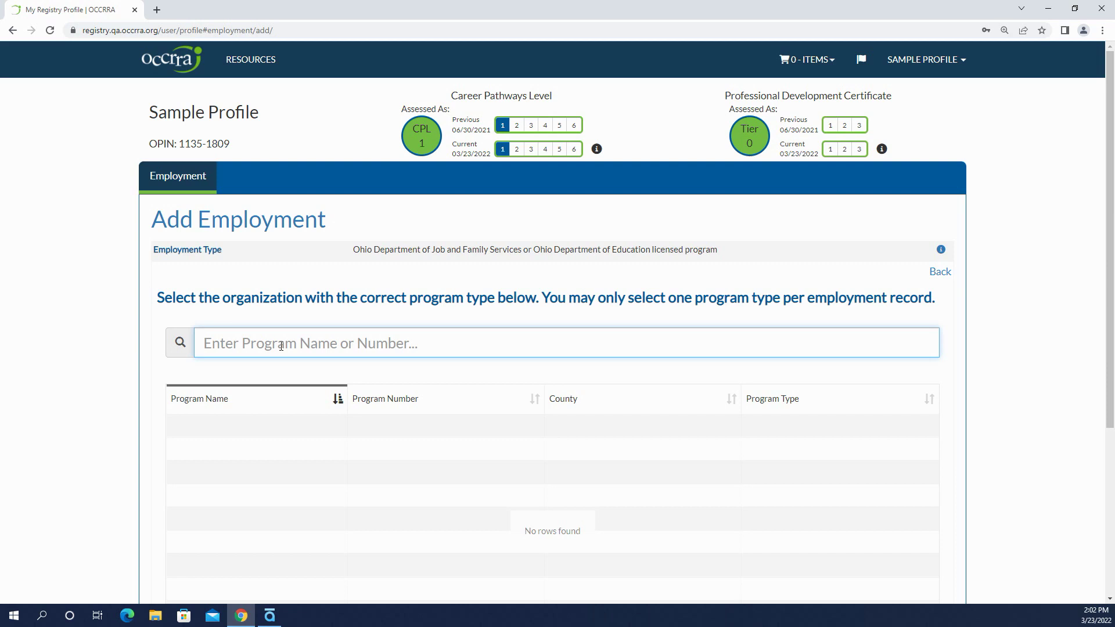
type("99999")
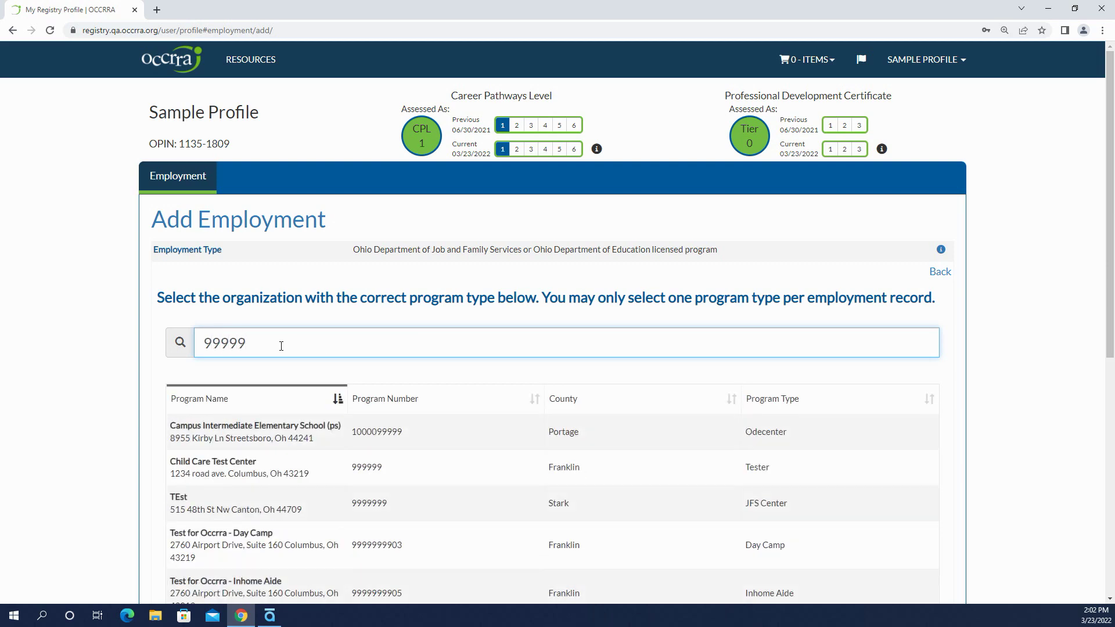
type("9")
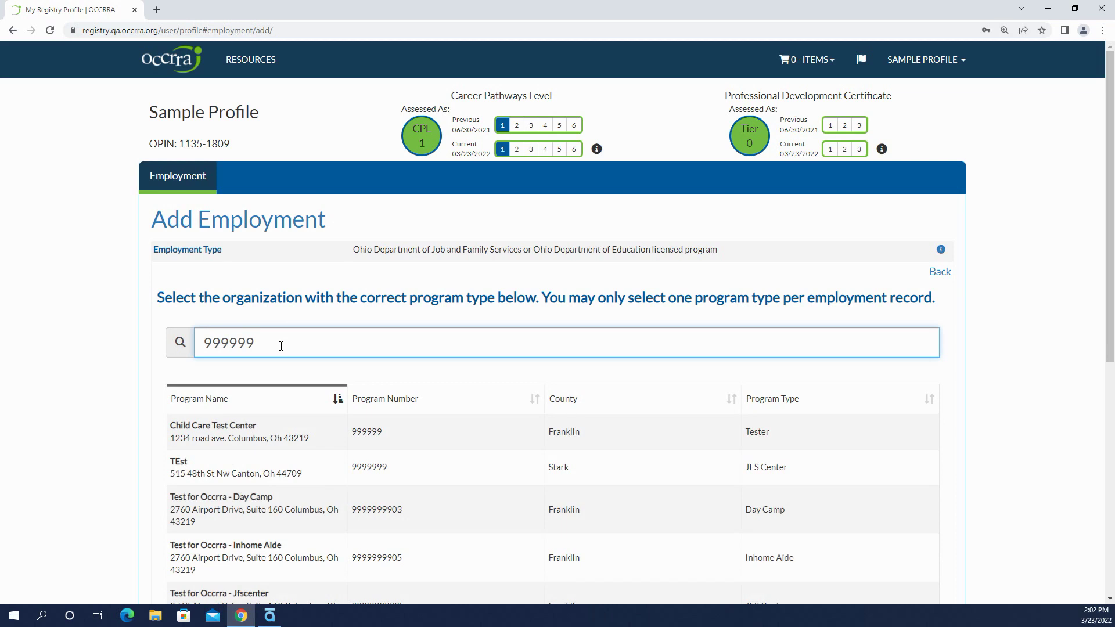
scroll(87, 447, "down", 1)
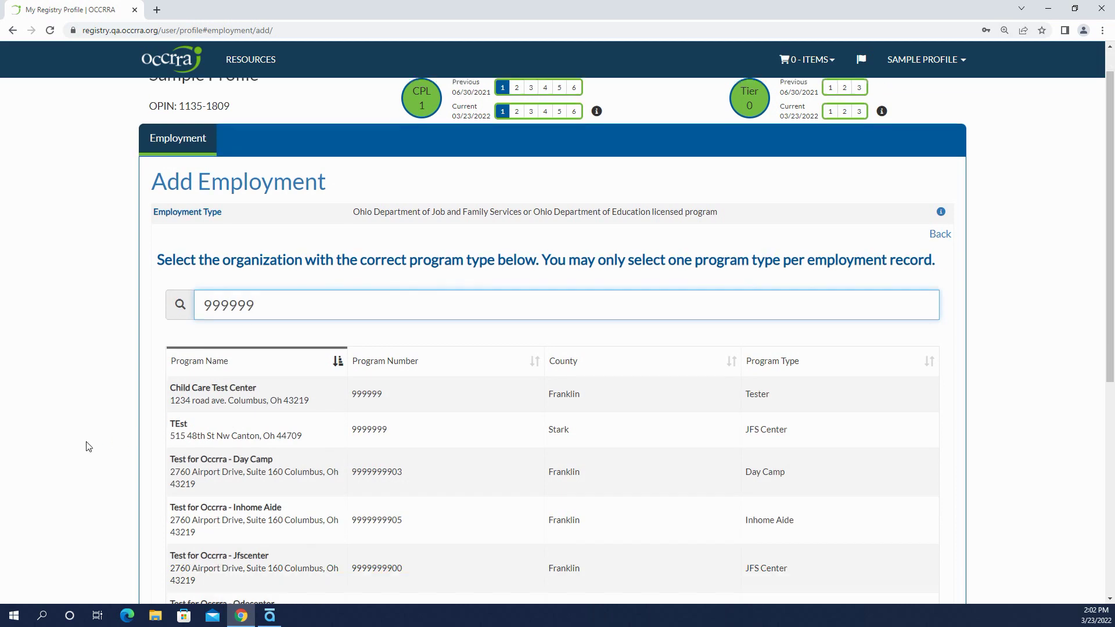
scroll(90, 436, "down", 2)
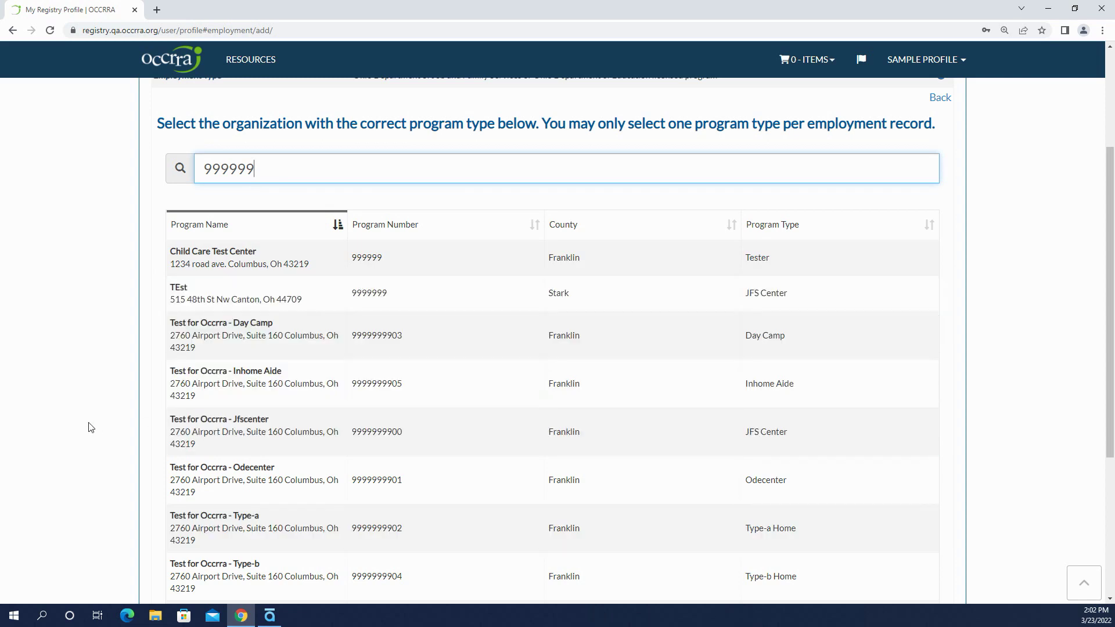
Link Test for Occrra - Jfscenter as Assistant Teacher with start date 03/14/2022
left_click(187, 436)
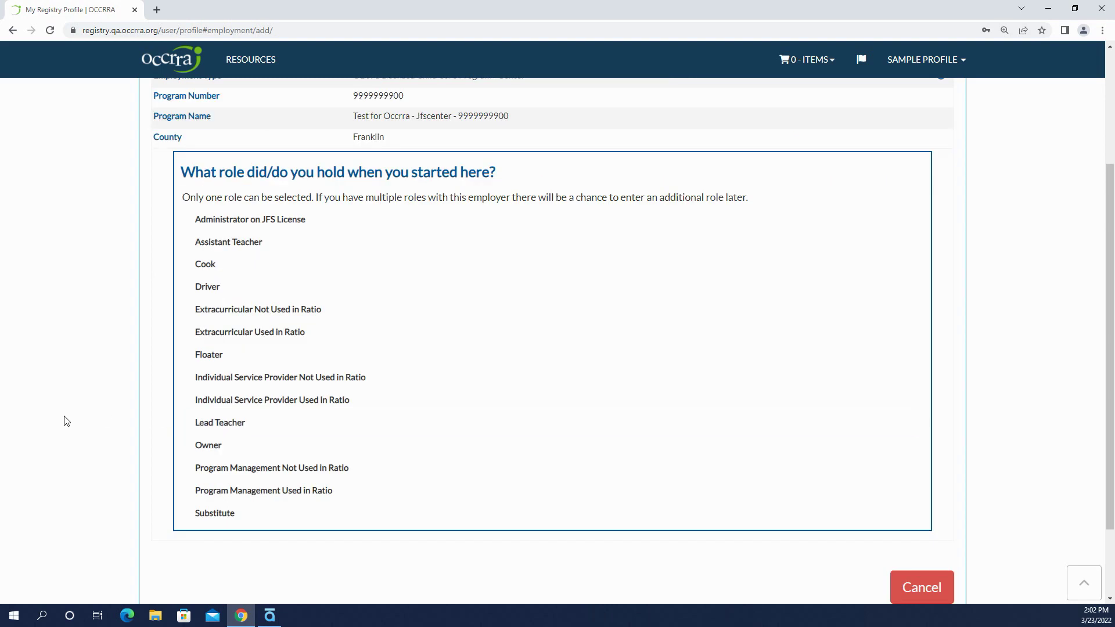
scroll(65, 420, "up", 1)
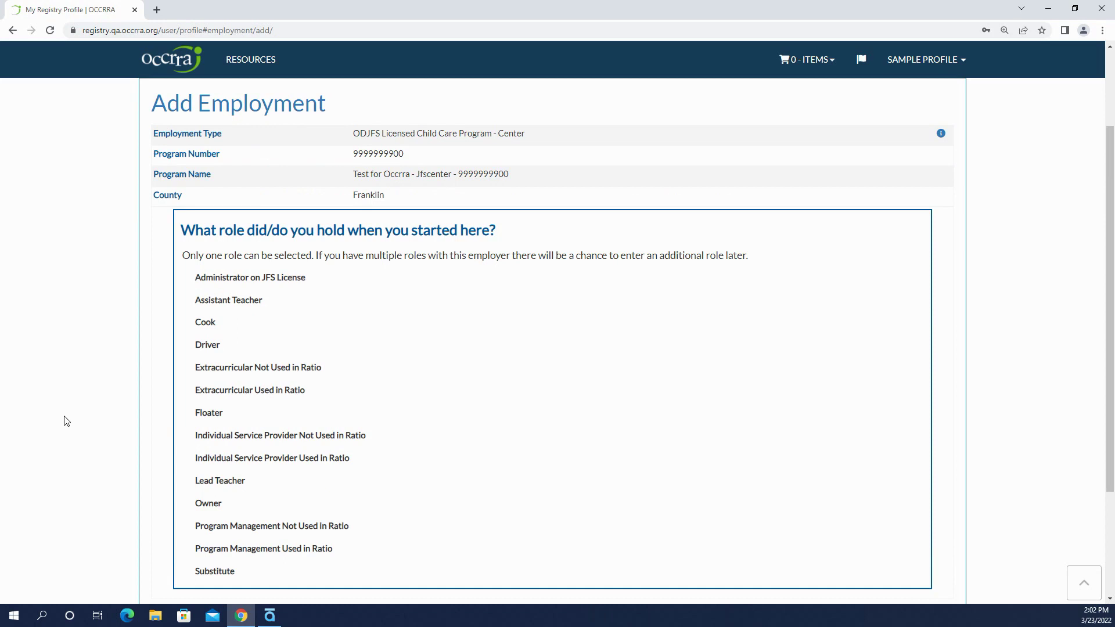
left_click(229, 304)
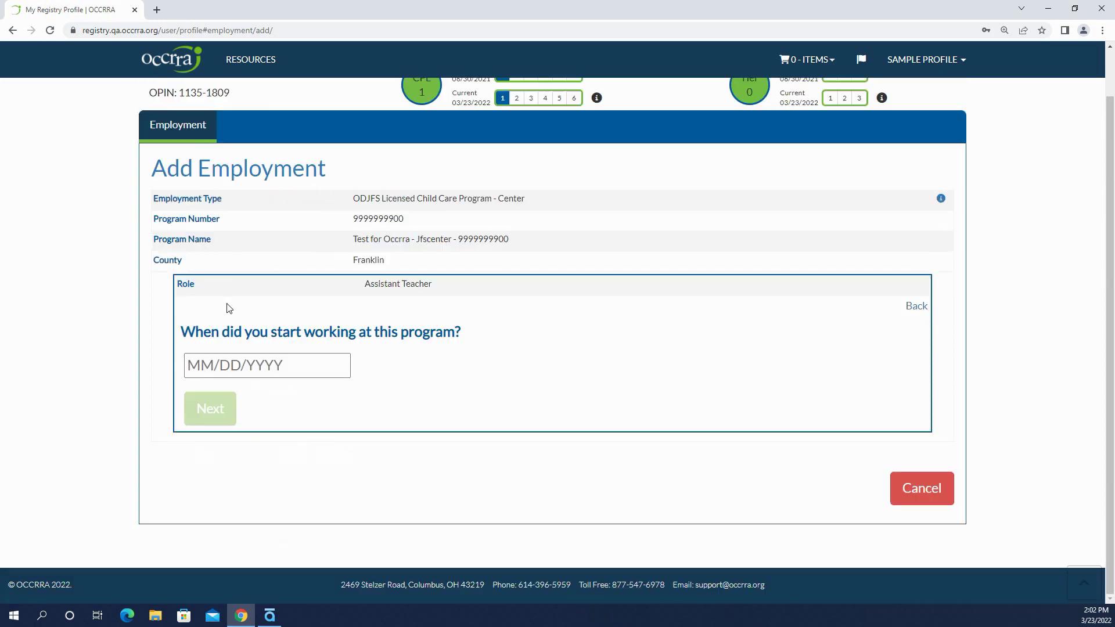
left_click(228, 366)
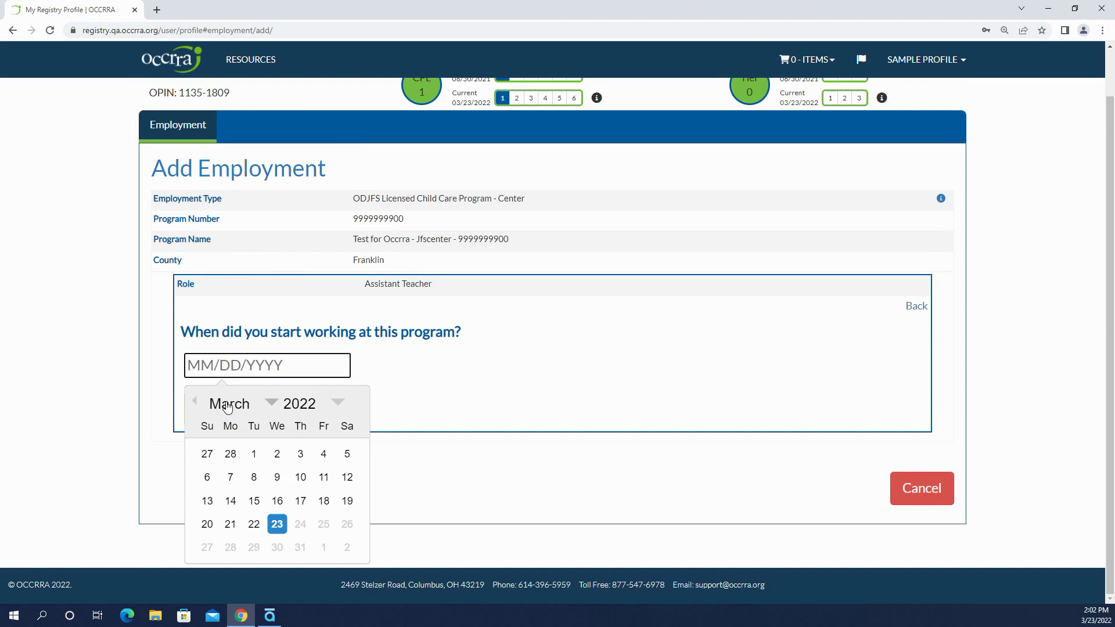
left_click(230, 500)
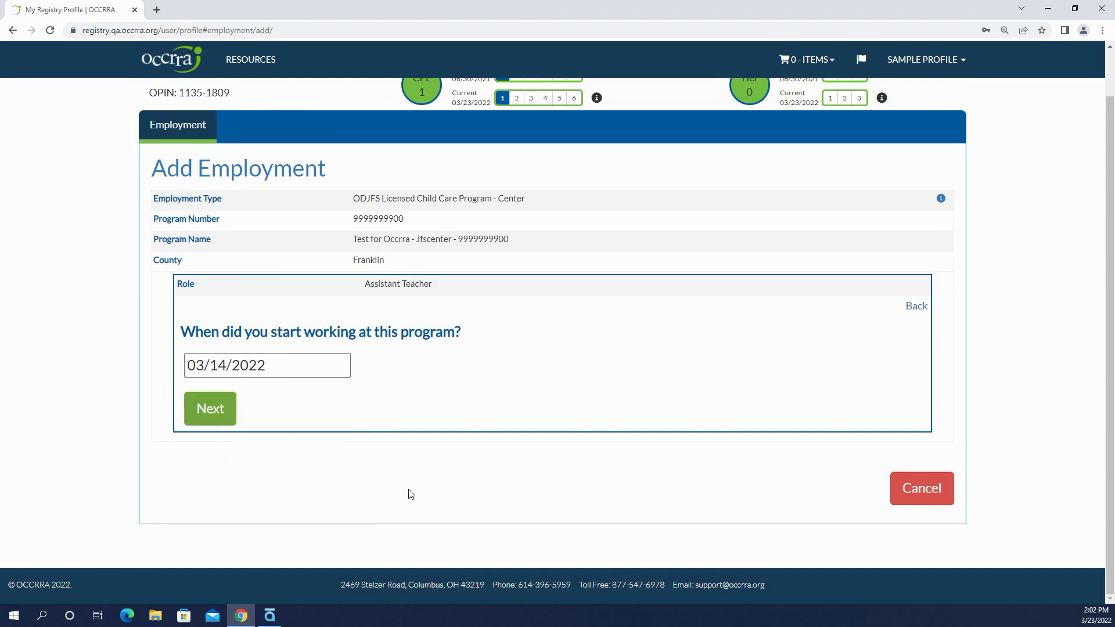
Correct the start date to 03/09/2022 and answer Yes, the job is still current
left_click(210, 408)
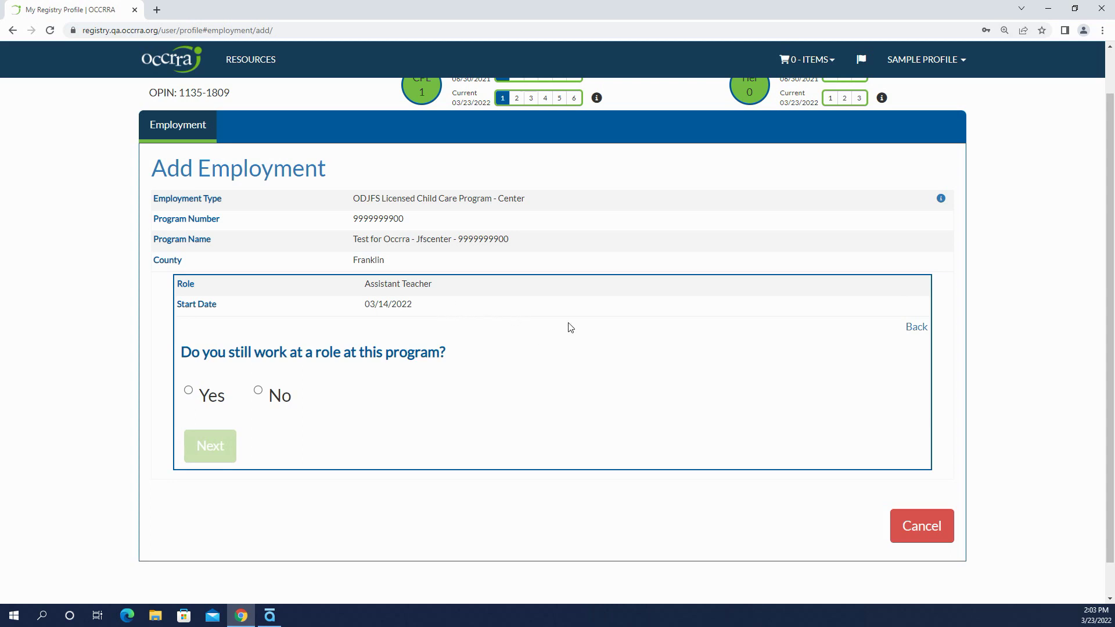
left_click(916, 329)
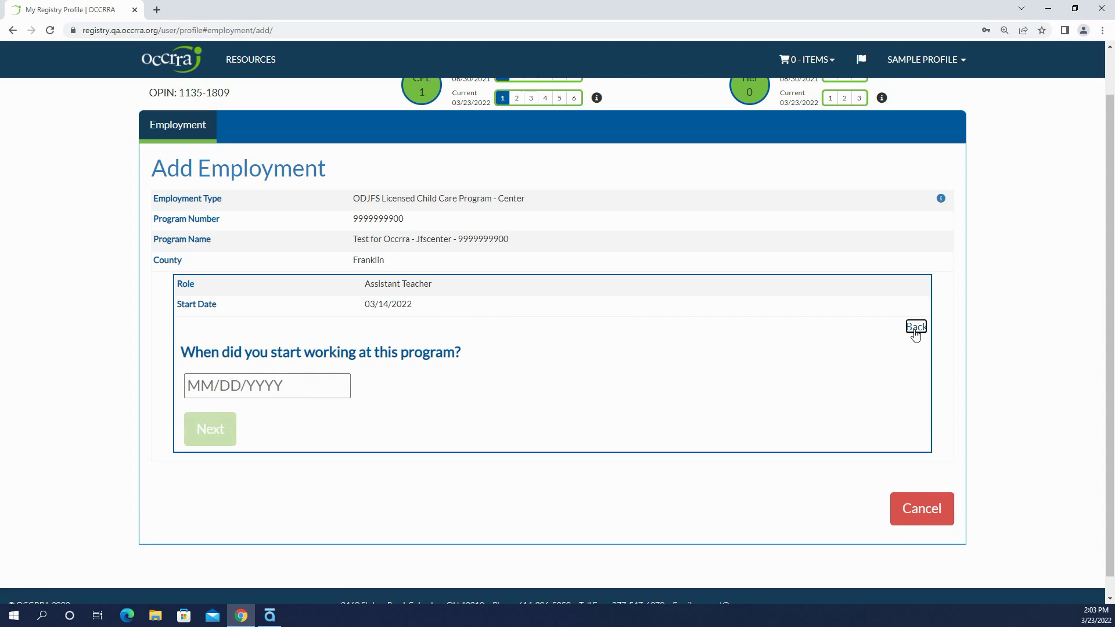
left_click(238, 386)
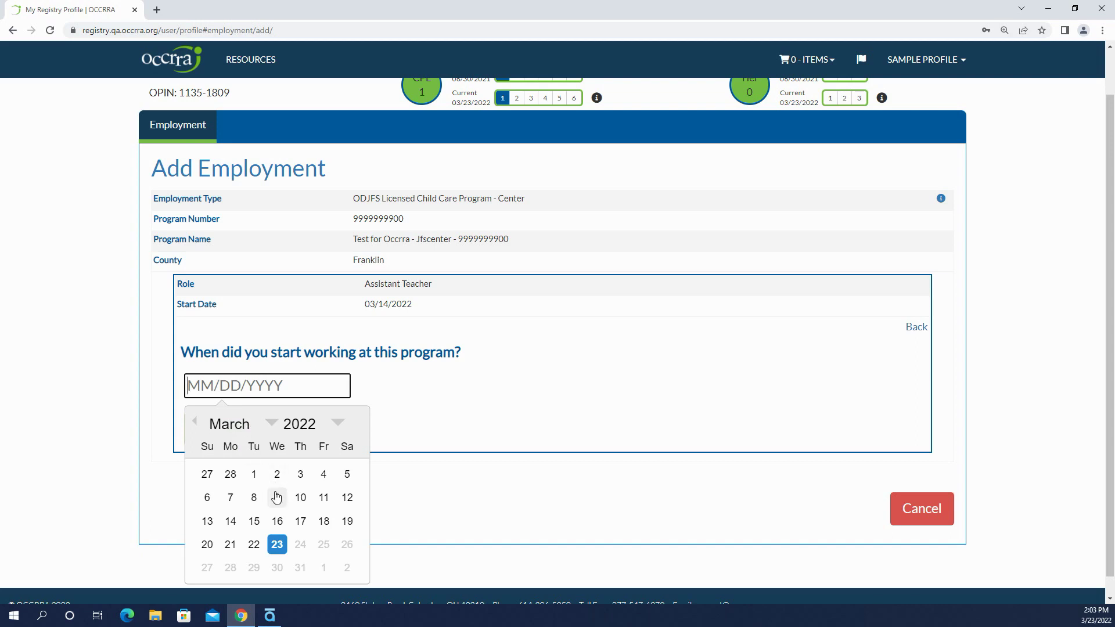
left_click(277, 497)
left_click(216, 433)
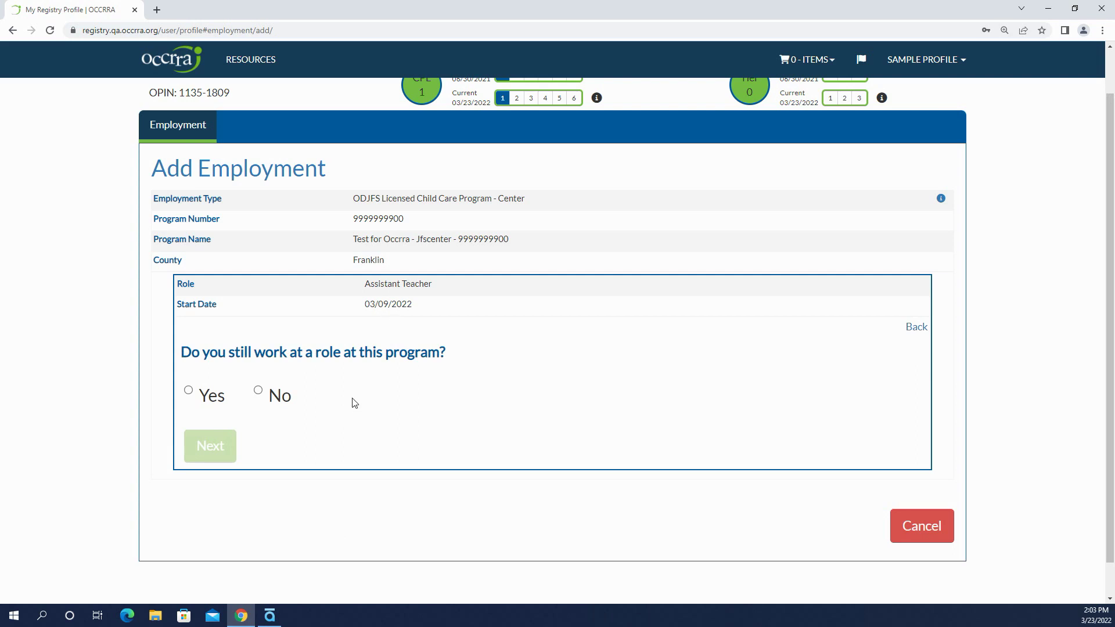
left_click(188, 390)
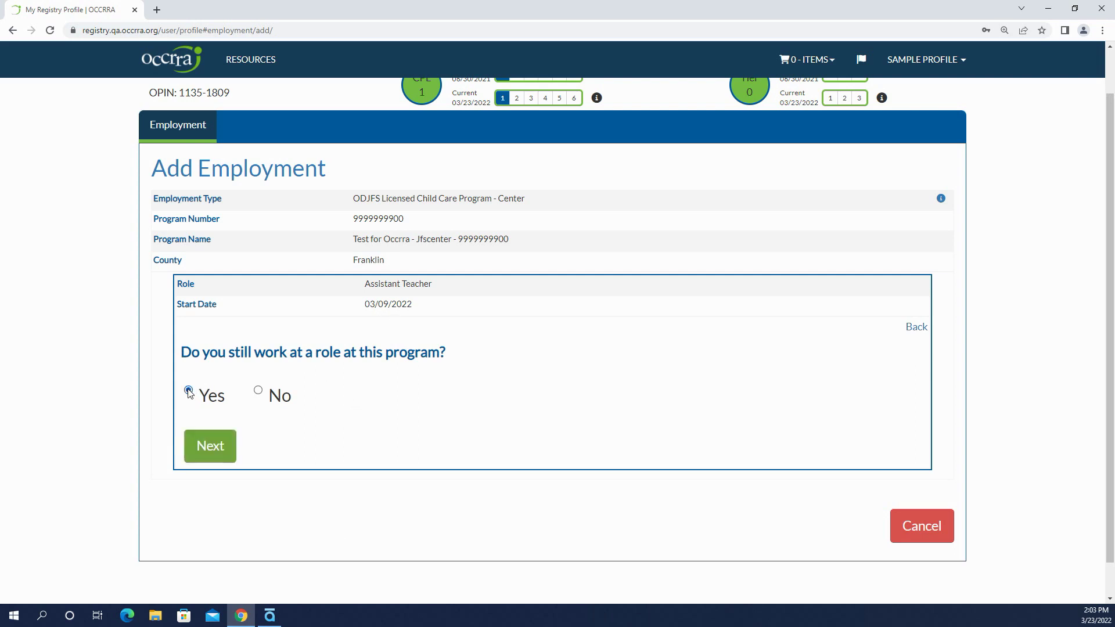
Confirm the job is current and enter 40 hours per week
left_click(205, 450)
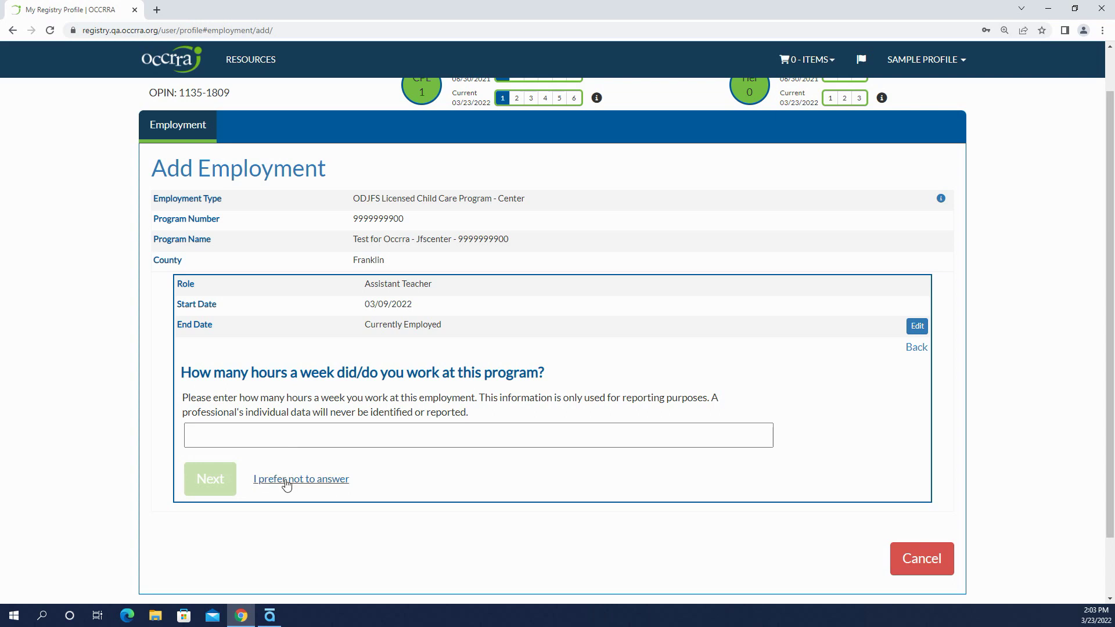
left_click(276, 435)
type("40")
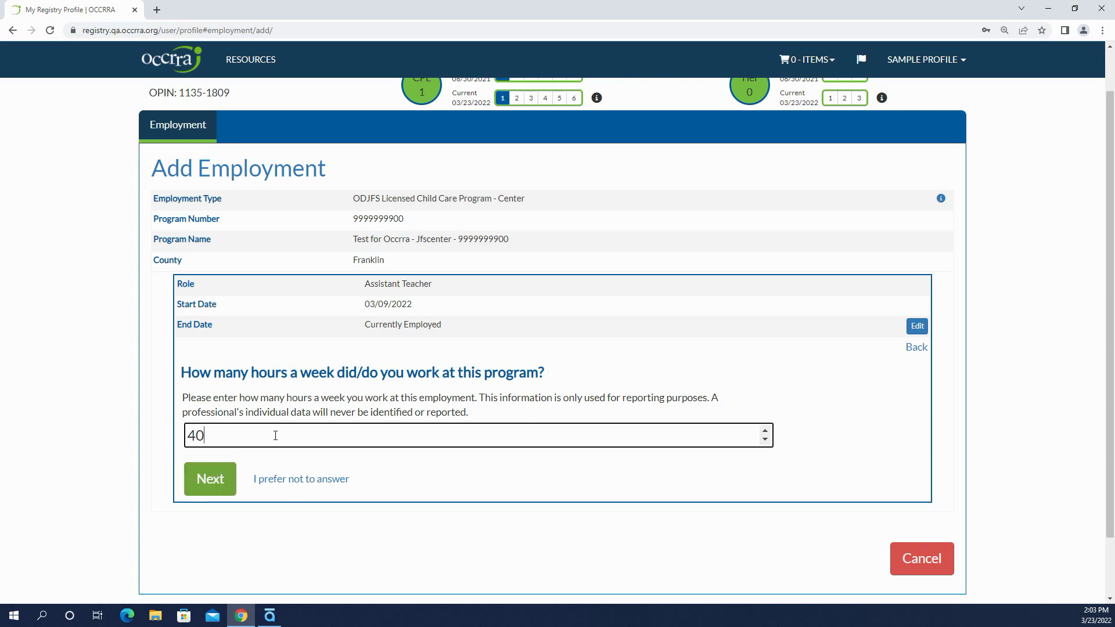
left_click(220, 485)
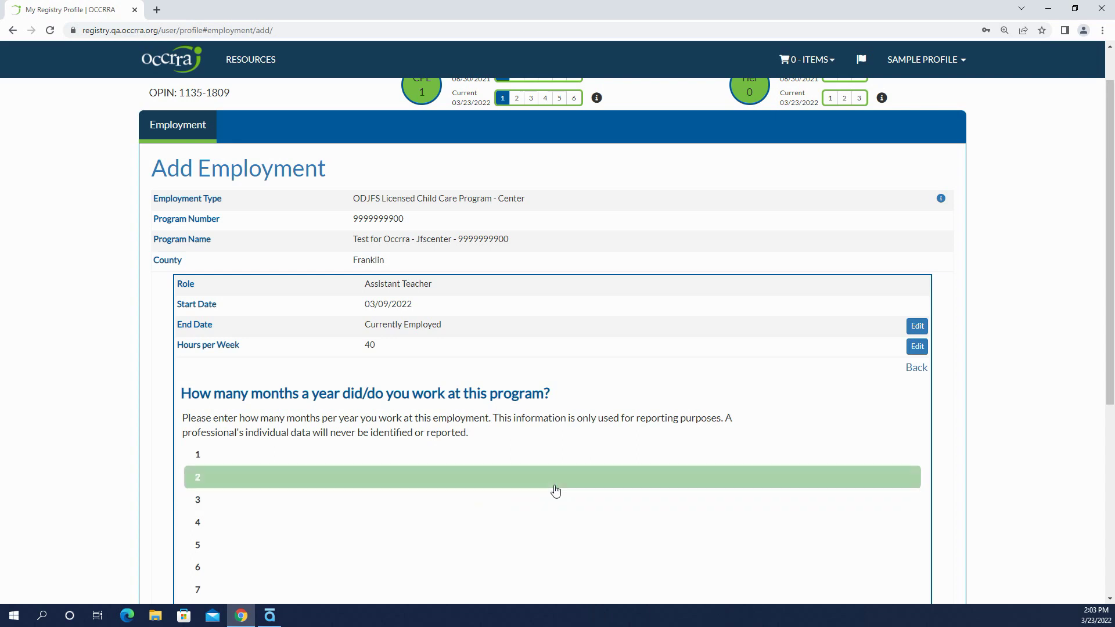
Set 12 months per year, decline the hourly wage, and choose Preschool (36-60 Months)
scroll(555, 491, "down", 2)
scroll(566, 459, "down", 1)
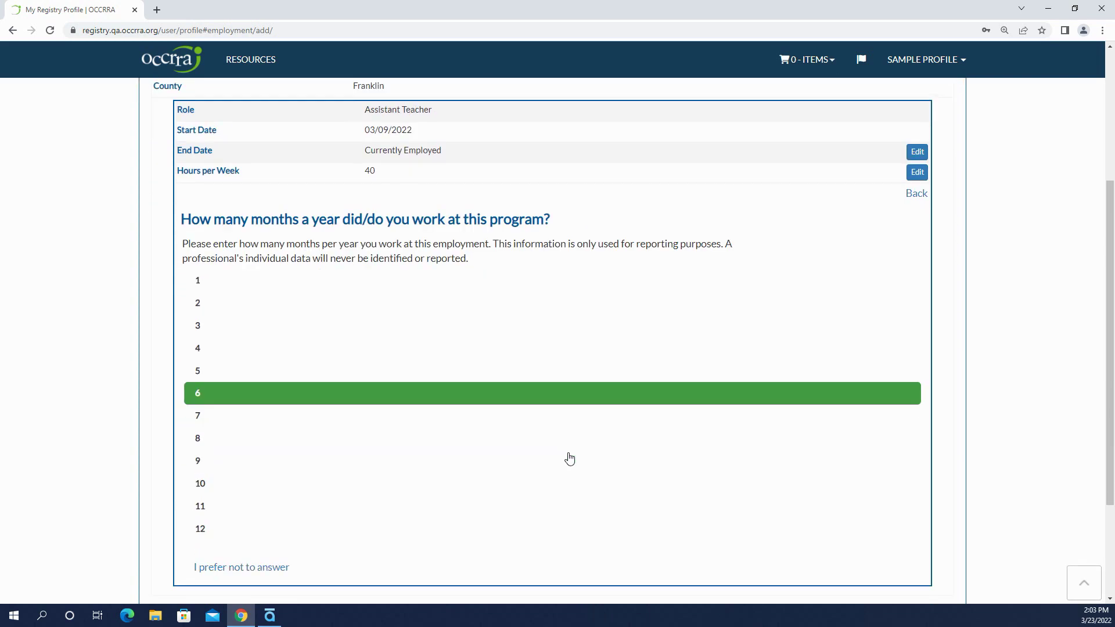
left_click(200, 528)
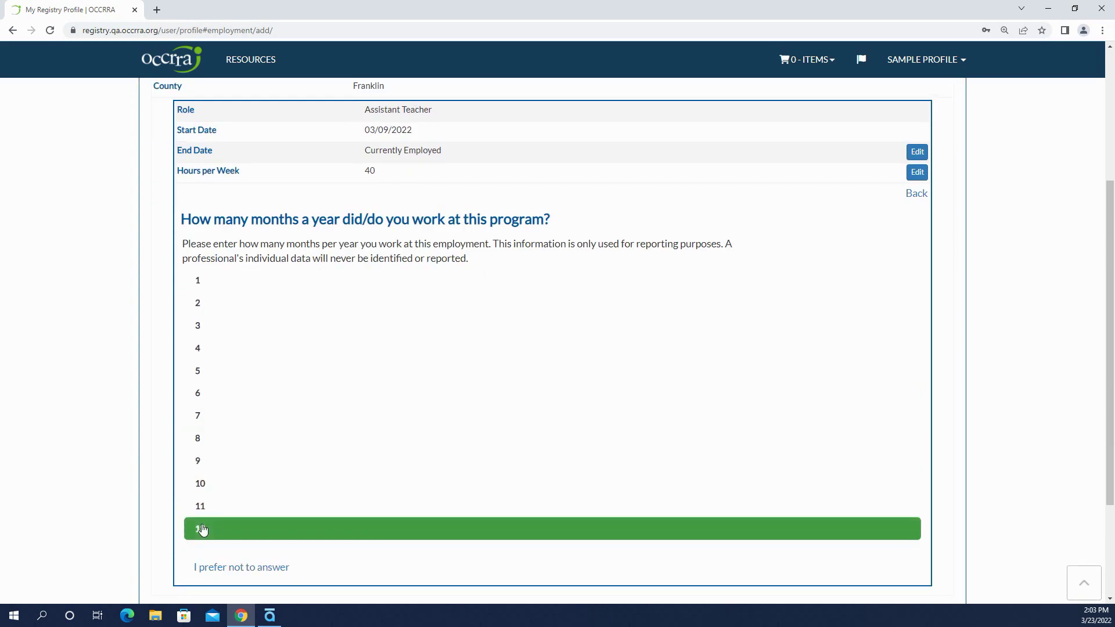
left_click(254, 372)
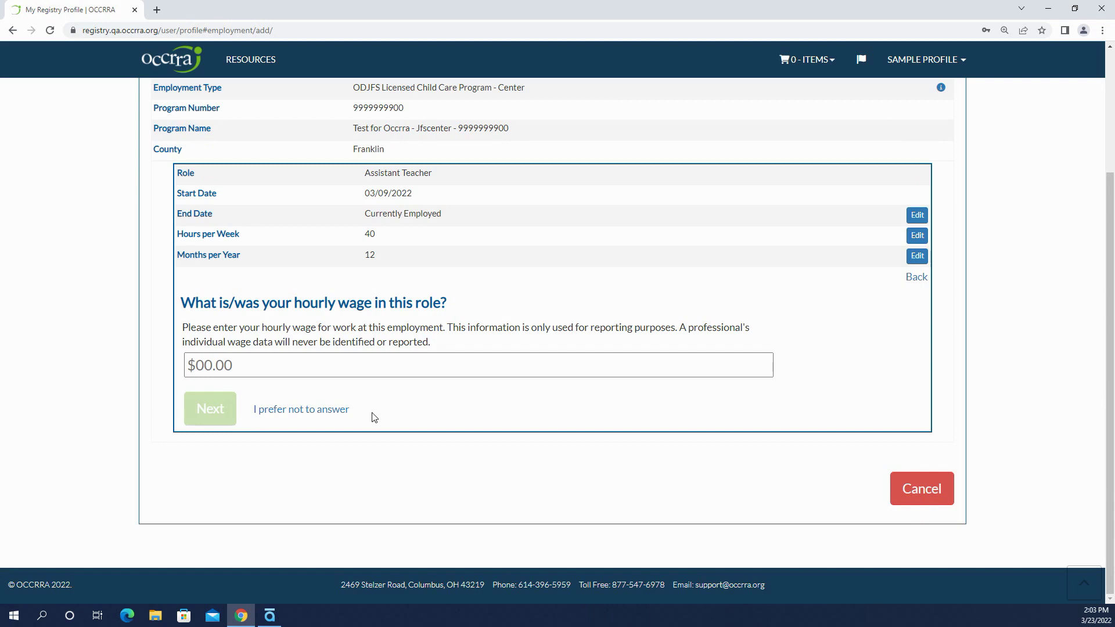
left_click(332, 411)
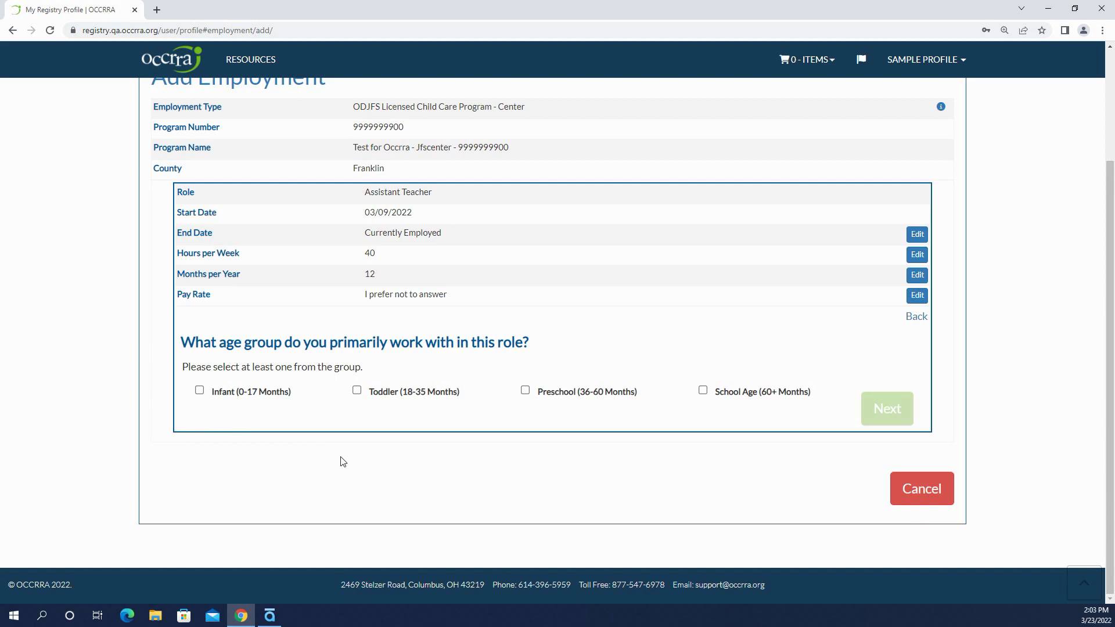
left_click(524, 391)
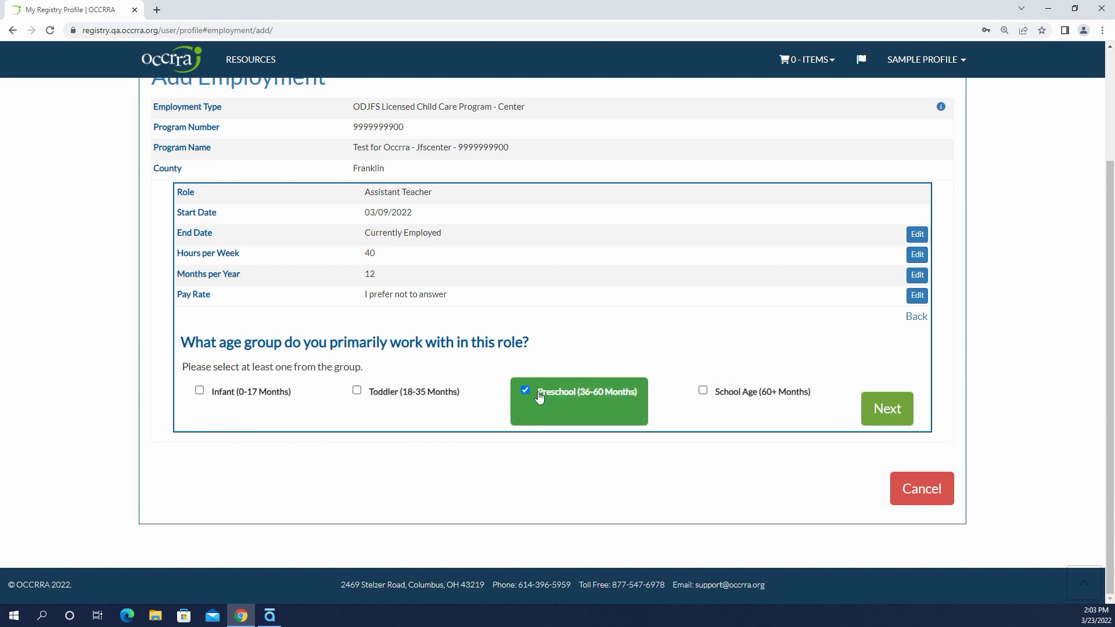
left_click(883, 416)
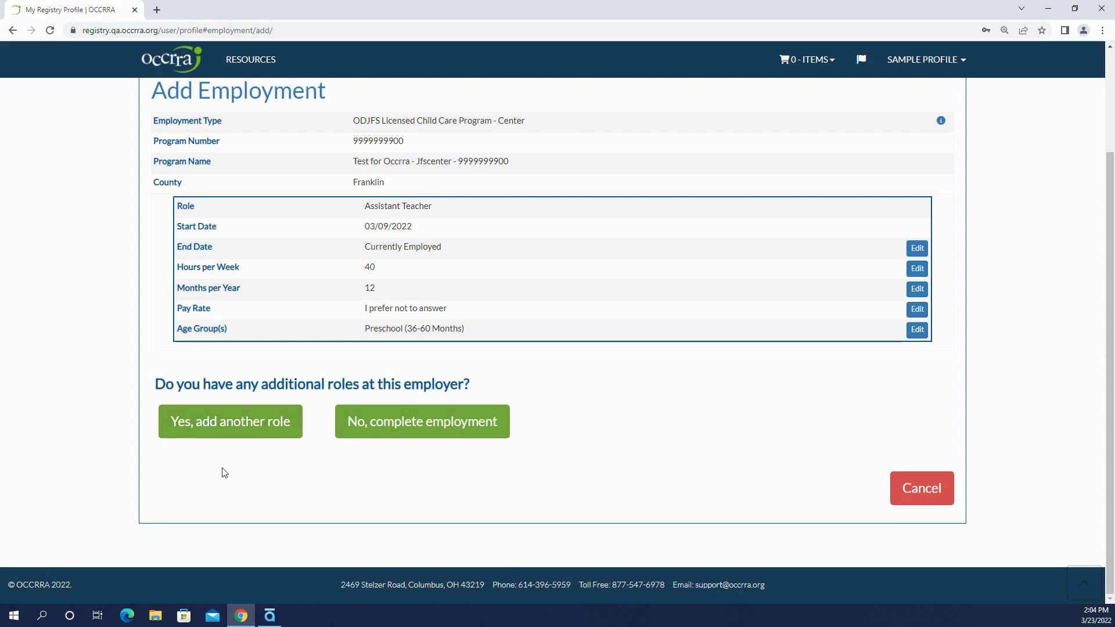
Add another role at Test for Occrra - Jfscenter: Administrator on JFS License
left_click(247, 423)
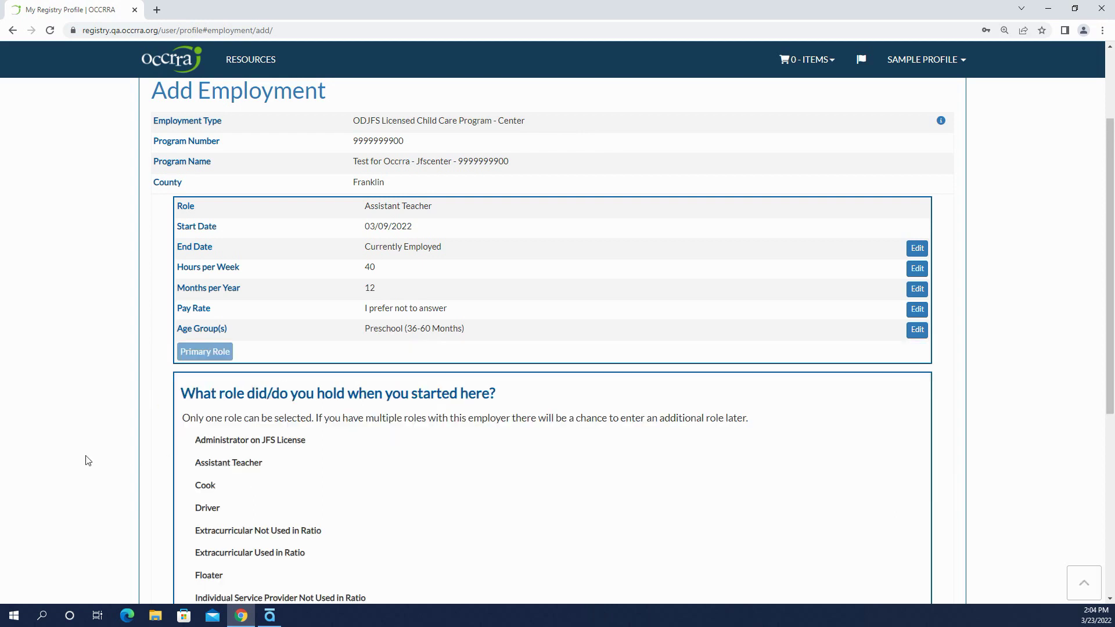
scroll(87, 461, "down", 2)
scroll(87, 460, "down", 2)
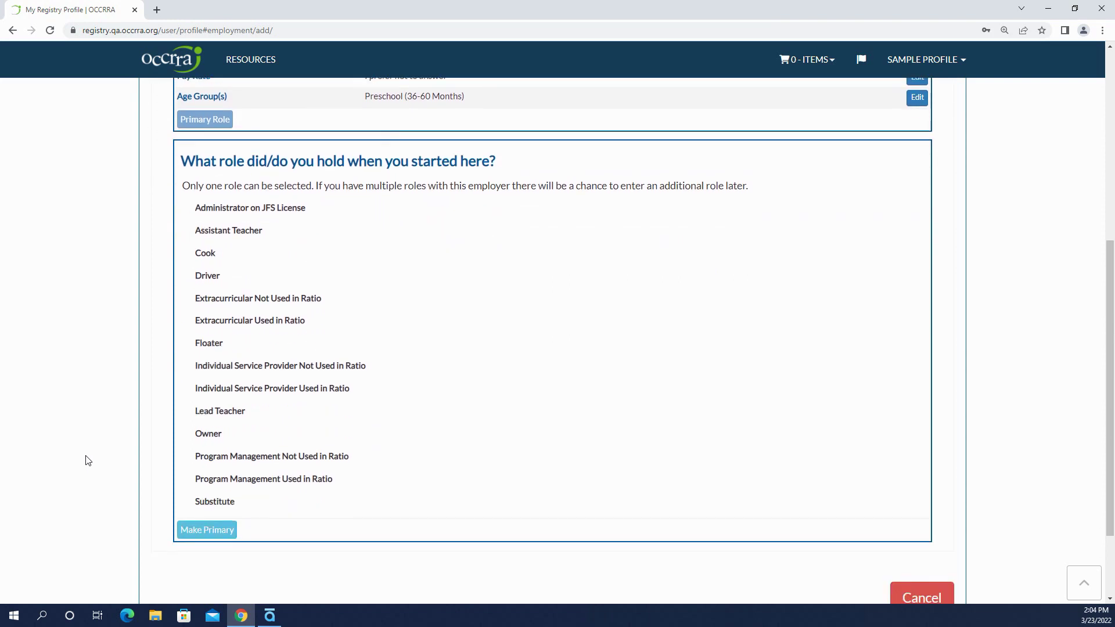
scroll(87, 461, "up", 3)
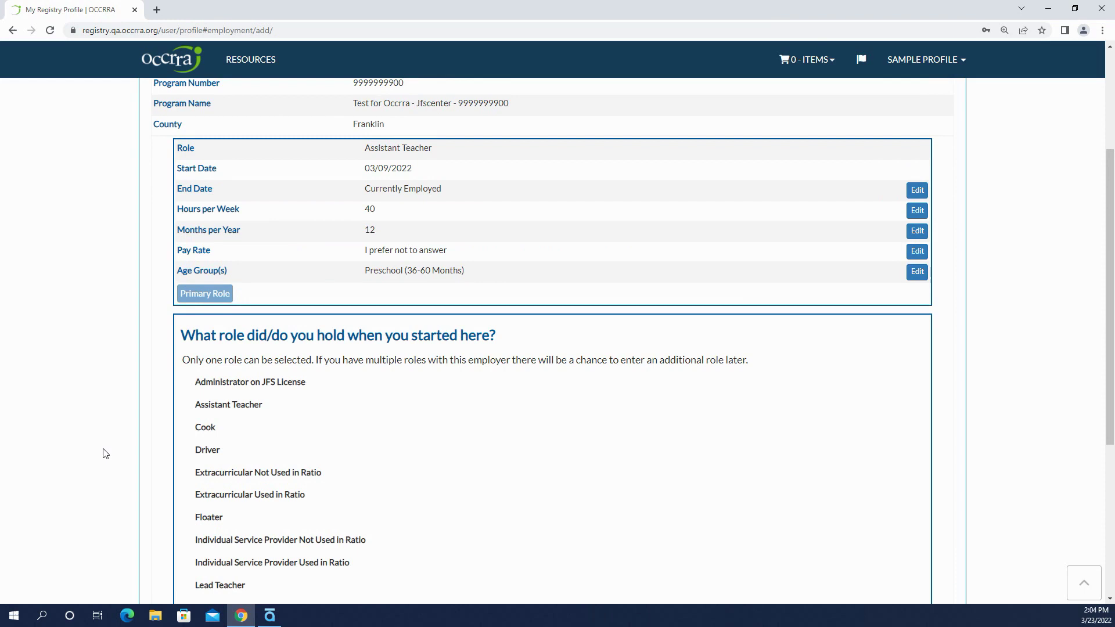
scroll(105, 454, "down", 2)
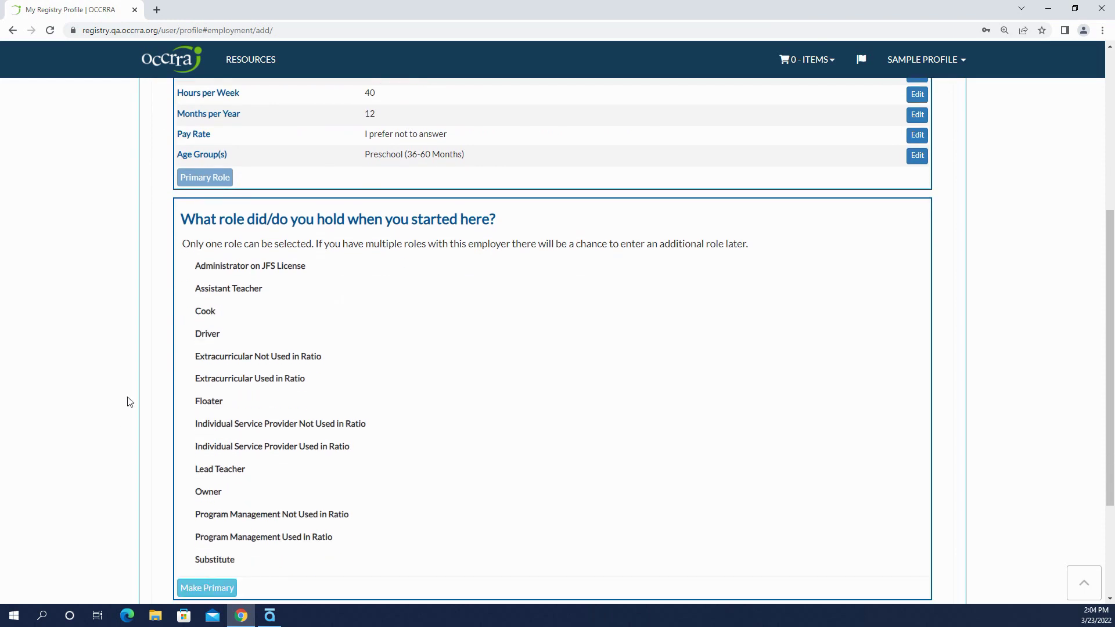
left_click(286, 273)
left_click(285, 273)
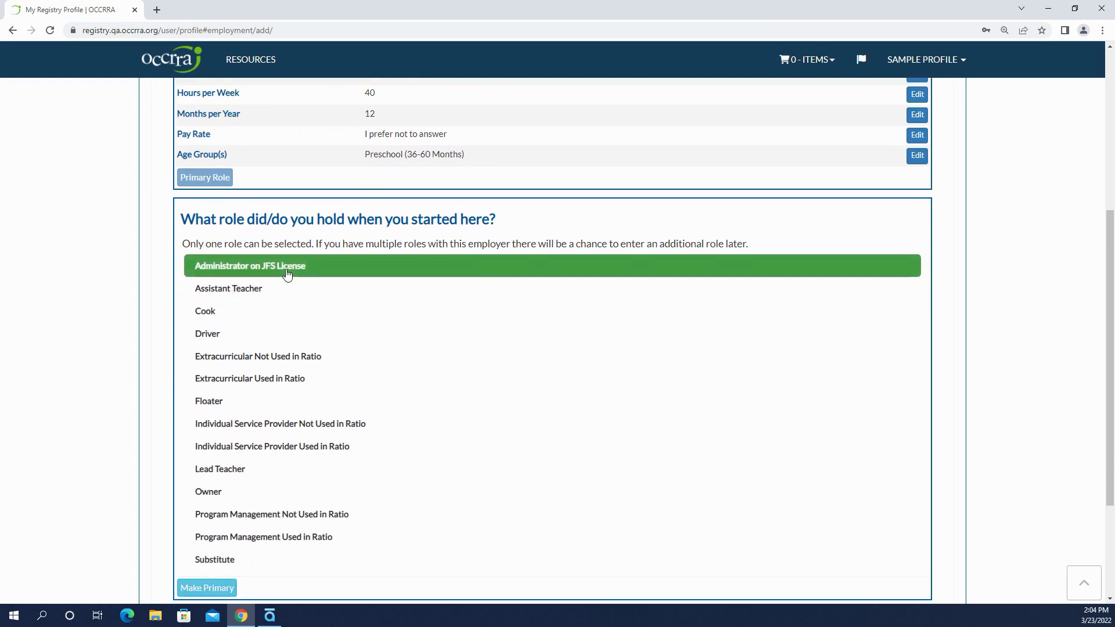
Set the Administrator role's start date to 03/09/2022 and mark it as still current
scroll(388, 412, "up", 1)
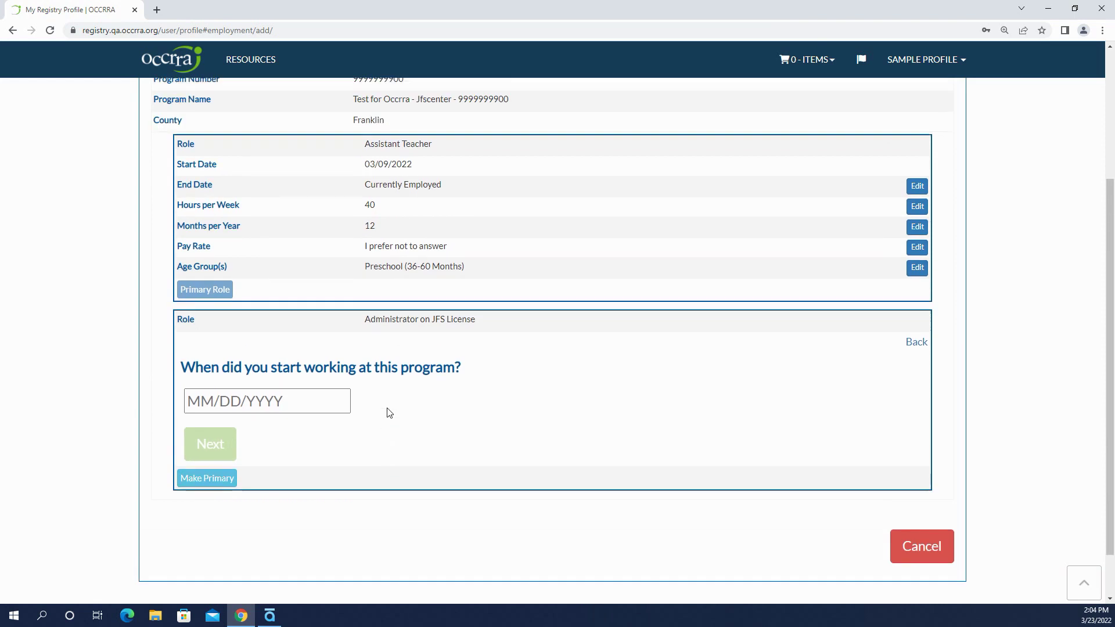
left_click(311, 401)
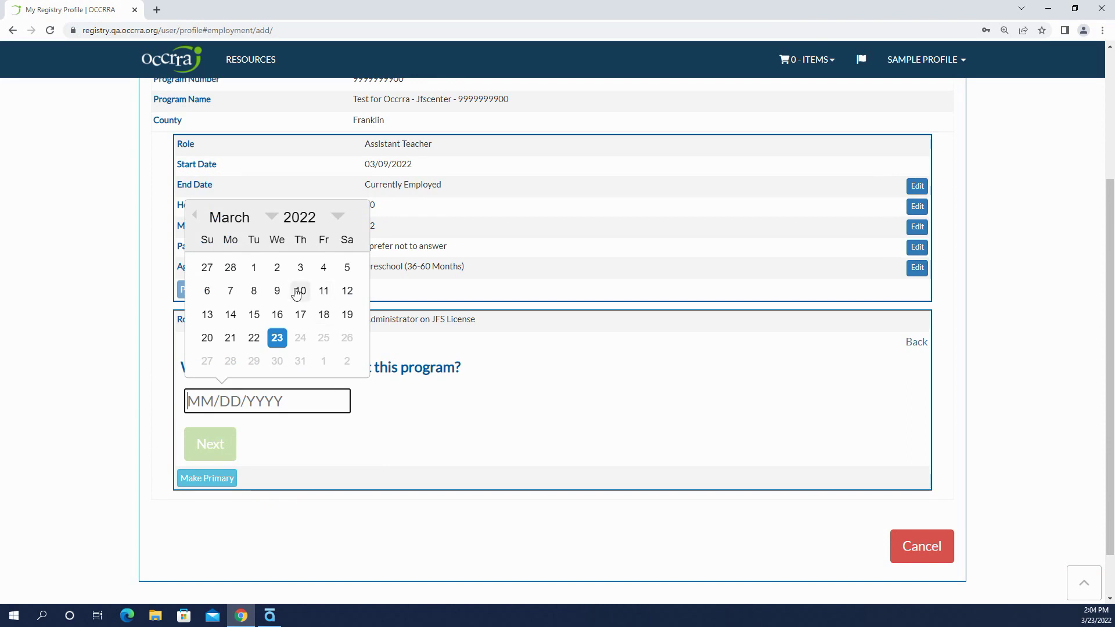
left_click(277, 293)
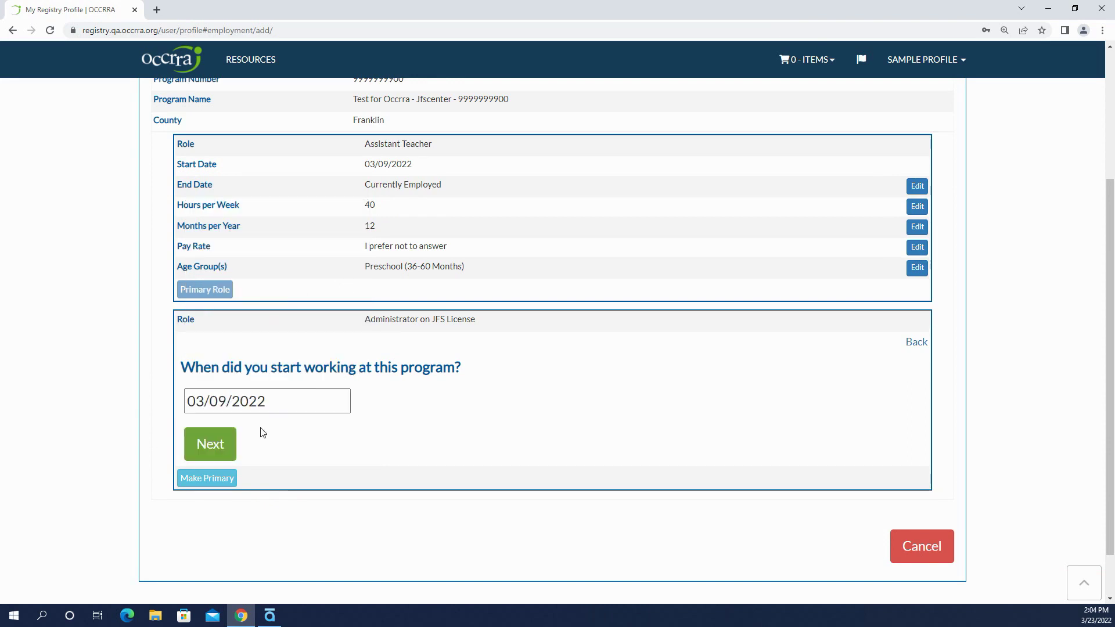
left_click(219, 443)
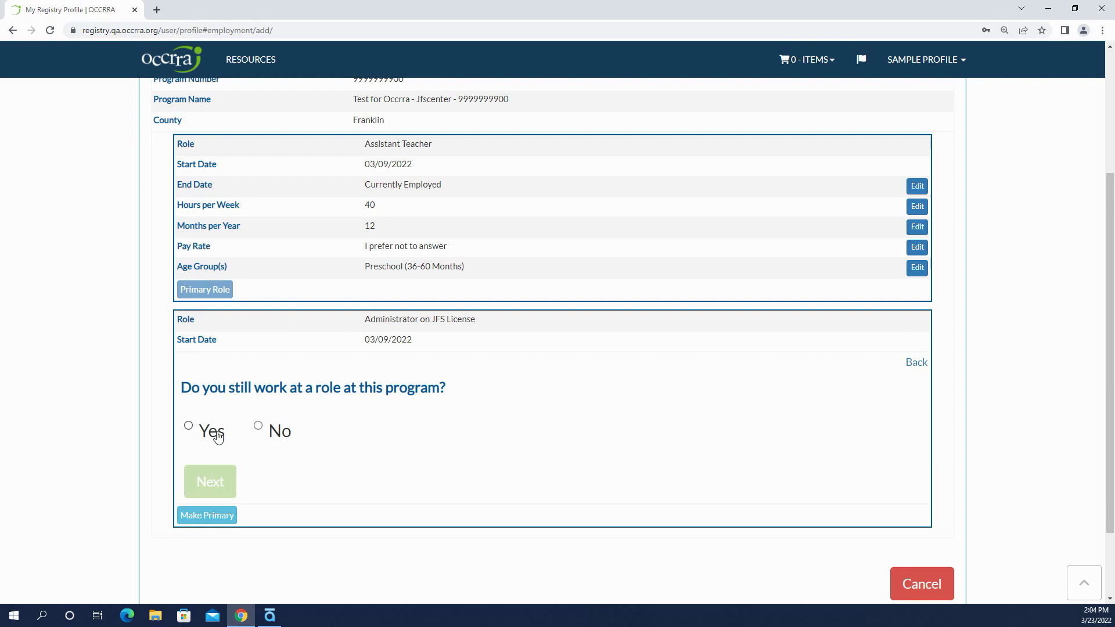
left_click(210, 433)
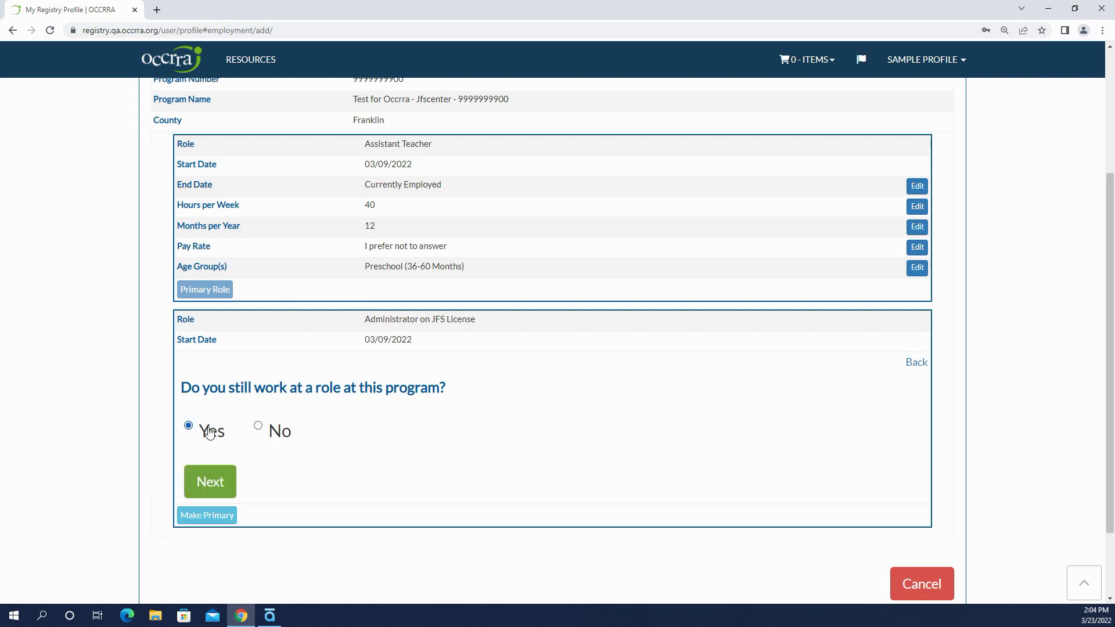
left_click(213, 482)
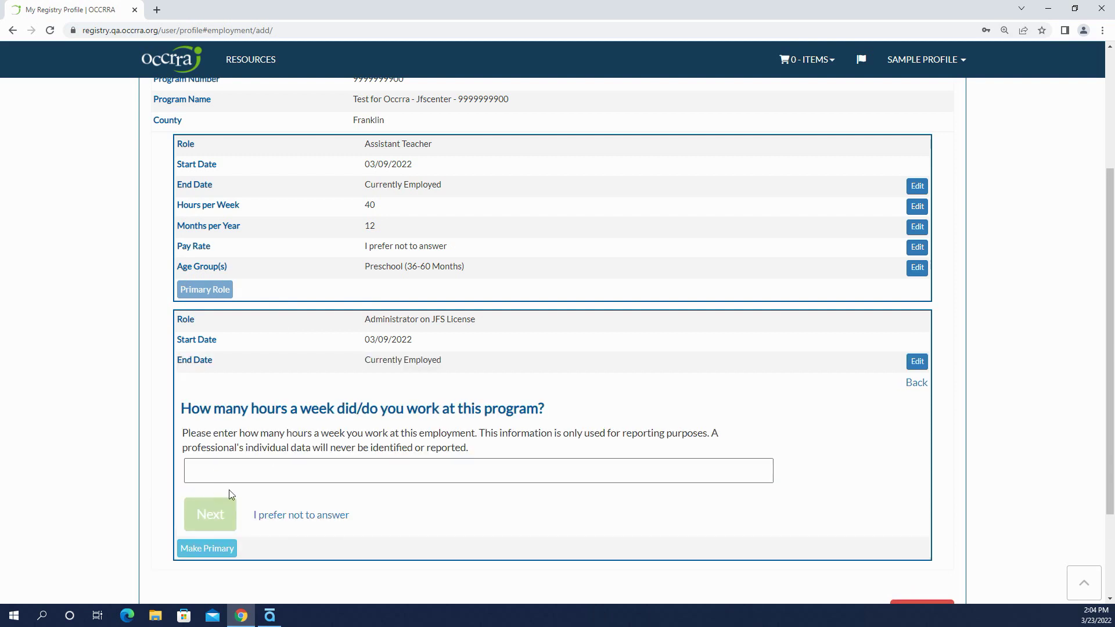
Decline to give hours per week, months per year and hourly wage, adding no further roles
left_click(283, 516)
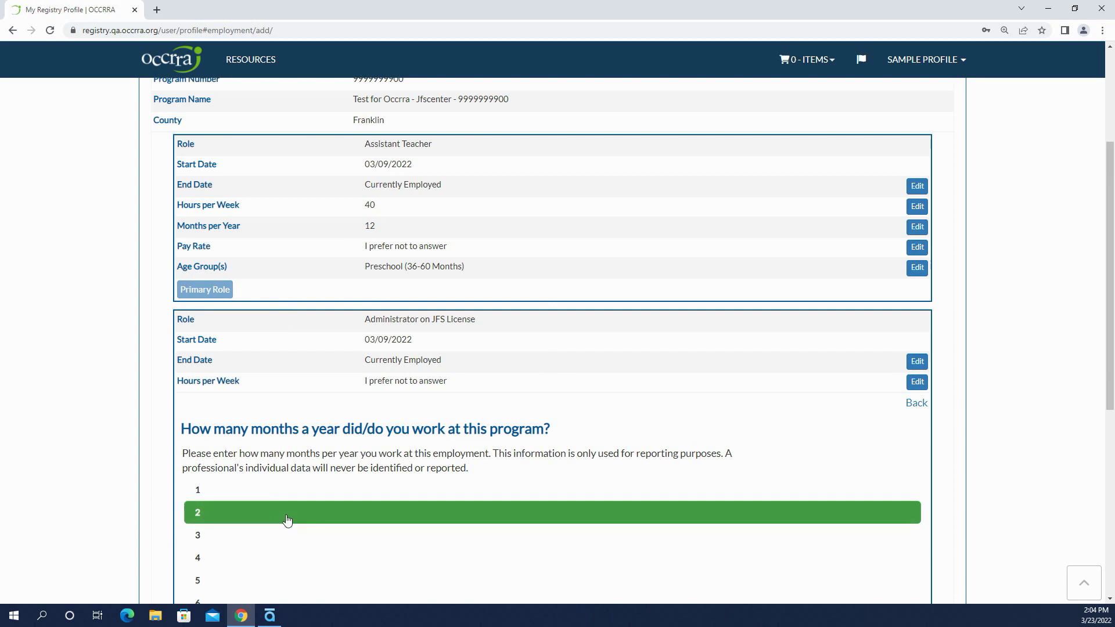
scroll(316, 510, "down", 7)
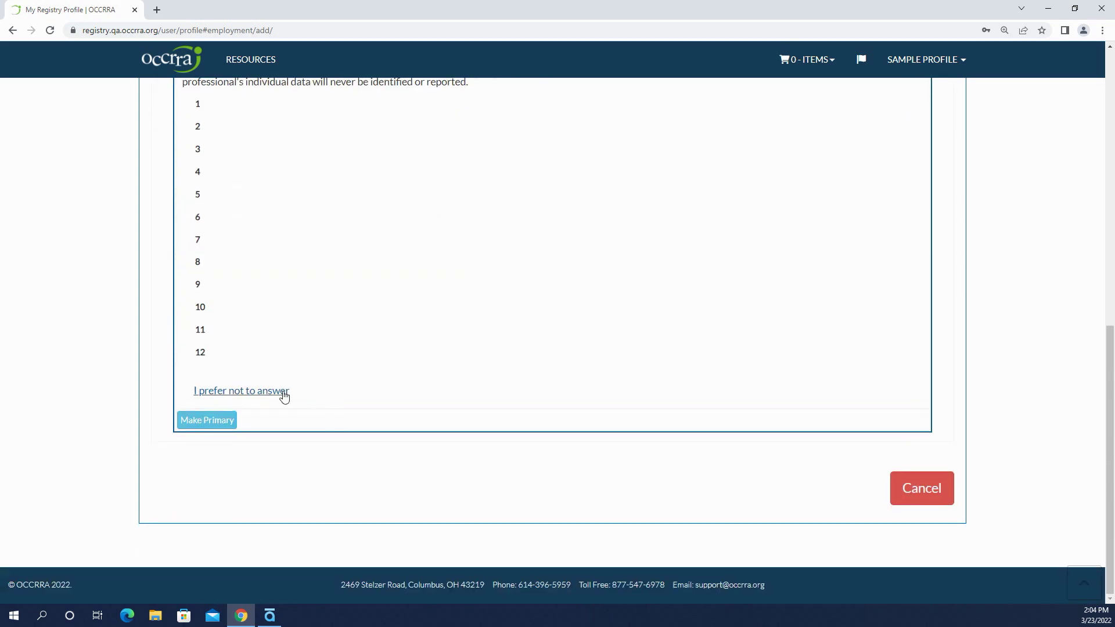
left_click(284, 393)
left_click(313, 386)
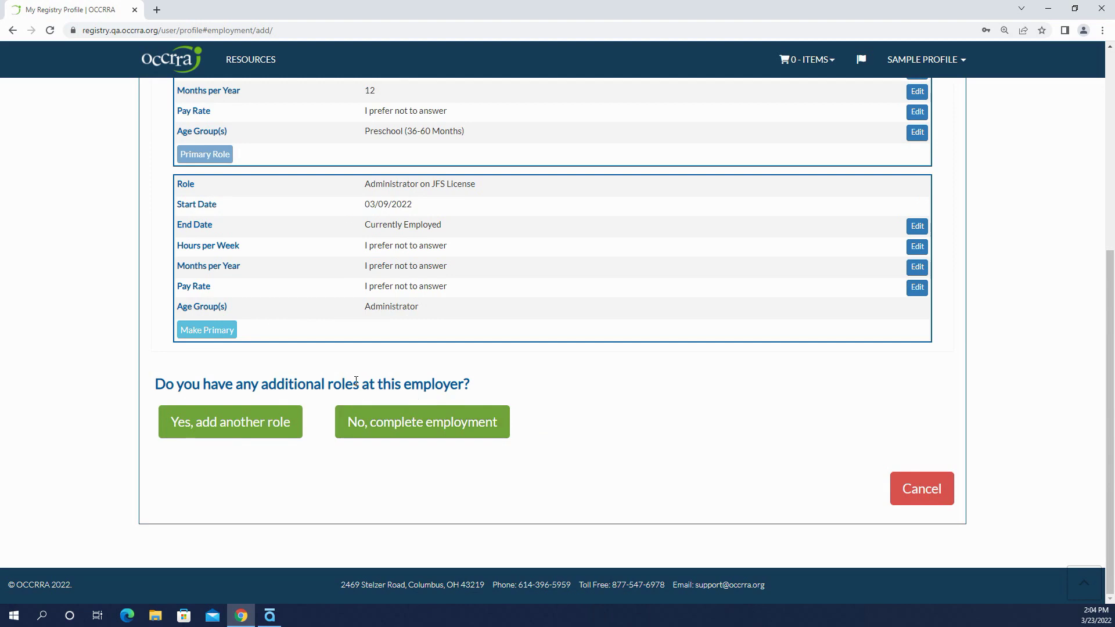
left_click(418, 424)
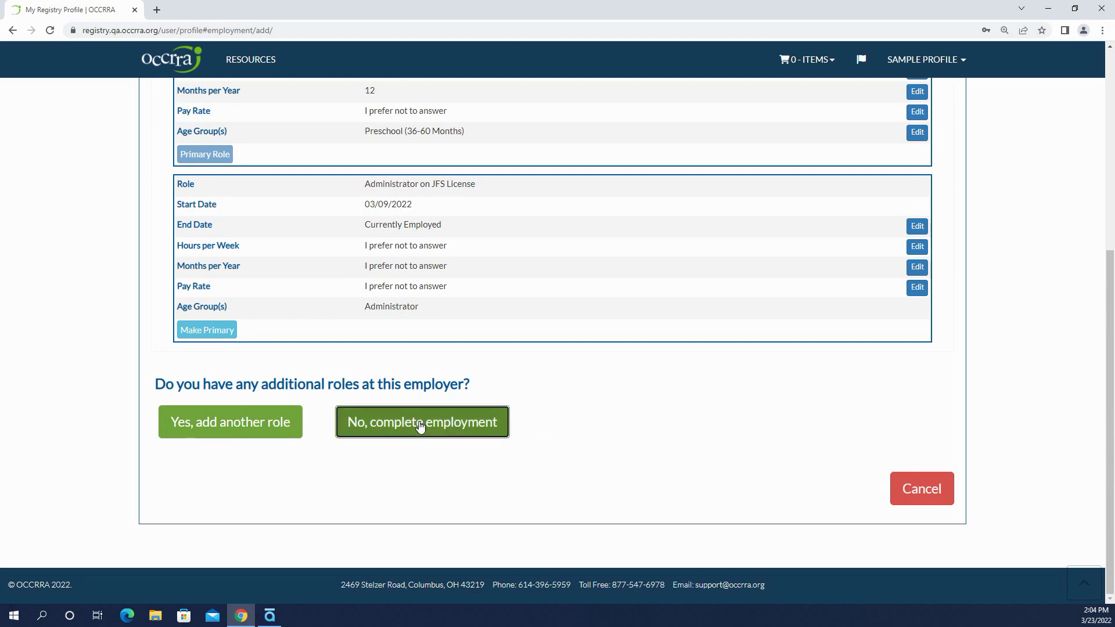
Mark Administrator on JFS License as primary, then save the Test for Occrra - Jfscenter employment
scroll(424, 453, "up", 3)
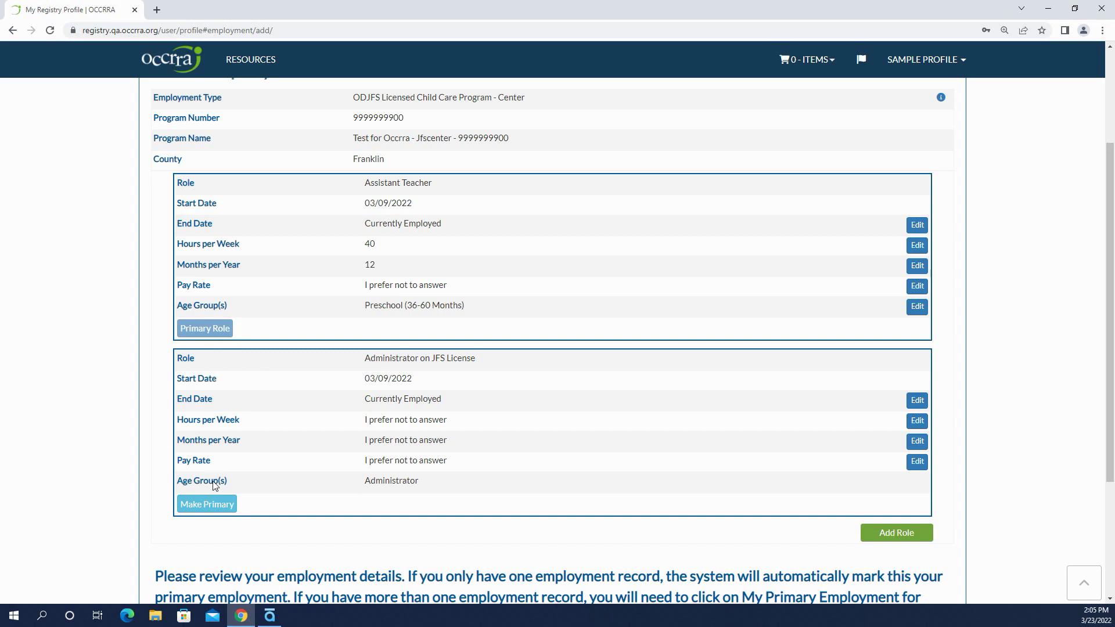
left_click(221, 505)
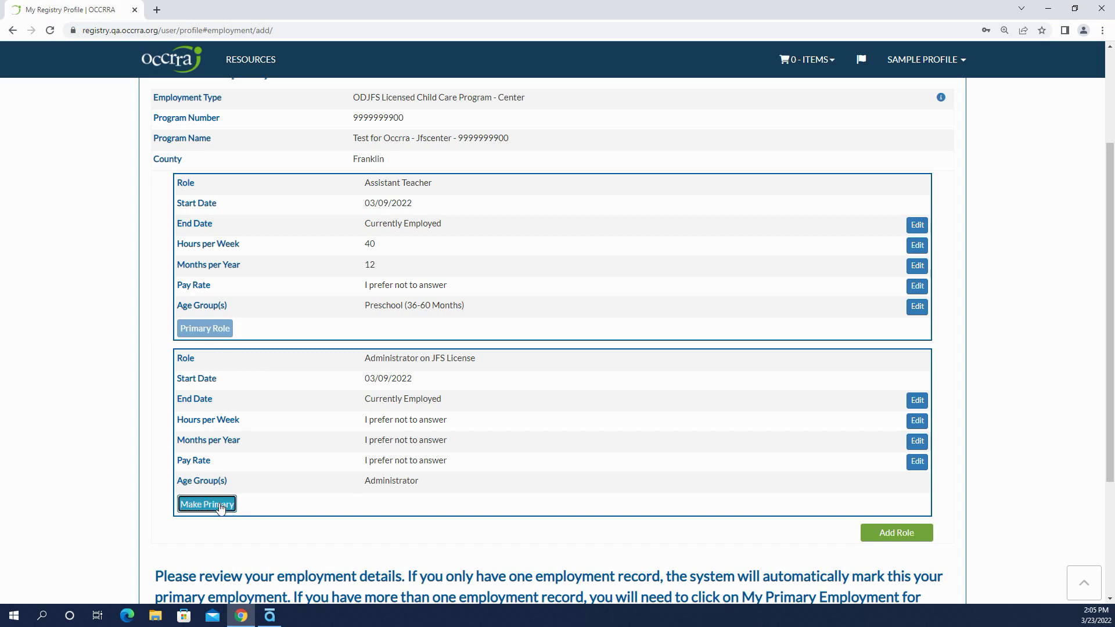
scroll(513, 463, "down", 1)
scroll(513, 463, "down", 3)
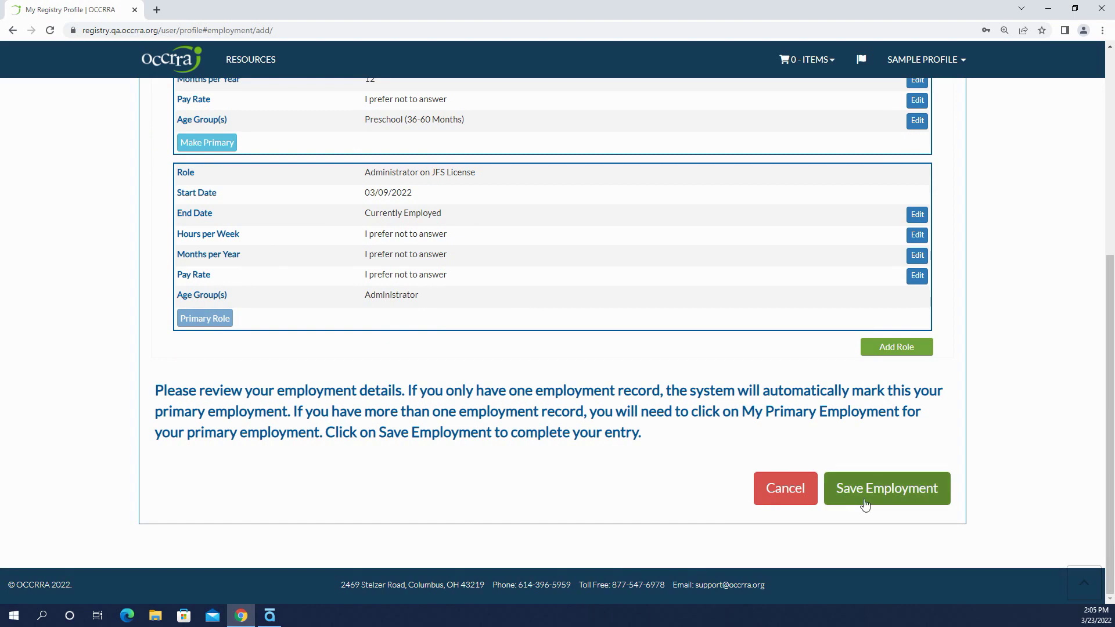
left_click(870, 491)
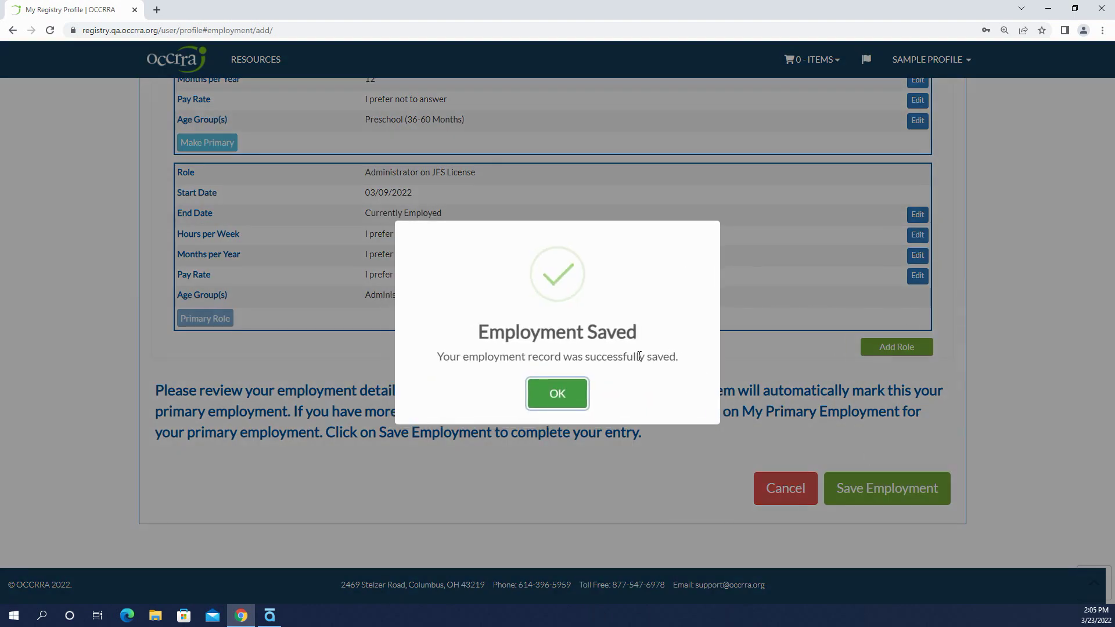
left_click(570, 388)
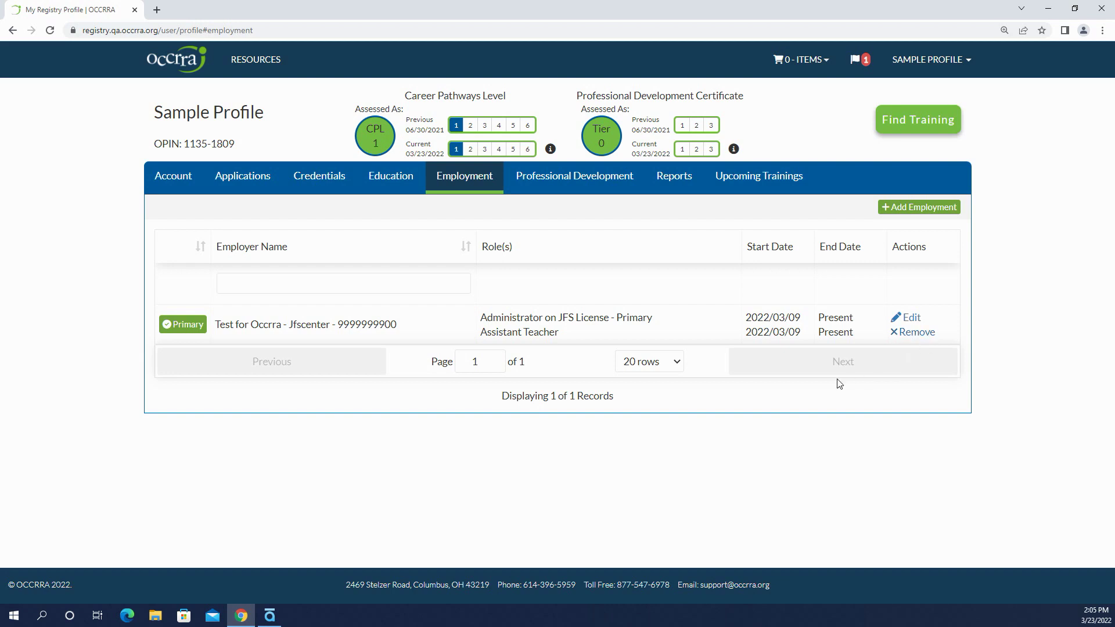
Begin a new employment entry under the State Agency Staff category
left_click(898, 210)
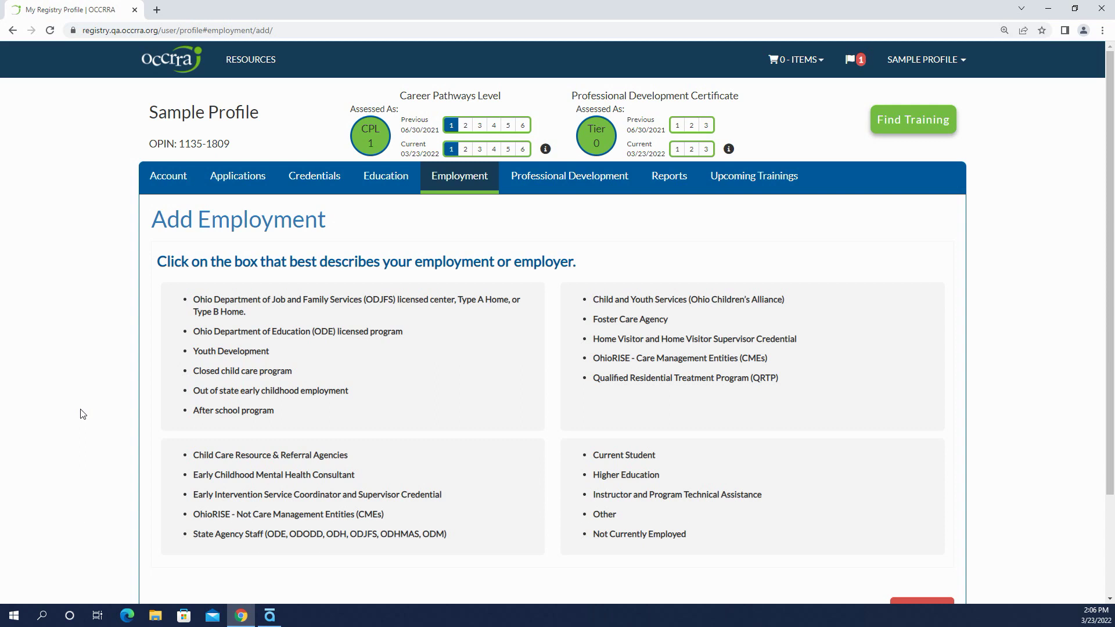
scroll(82, 414, "down", 1)
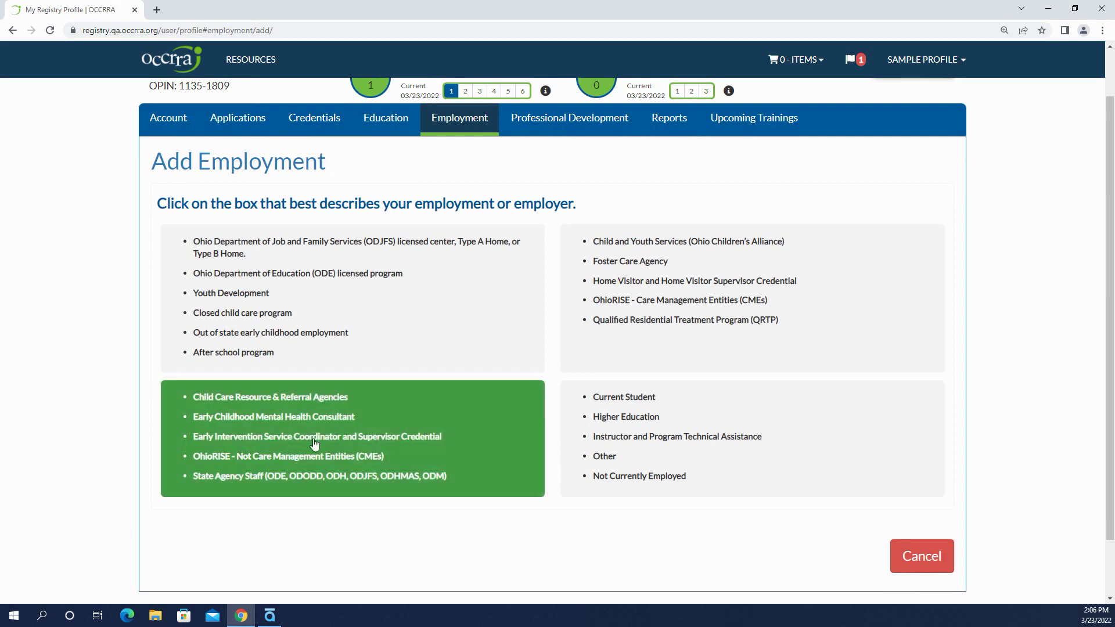
left_click(353, 446)
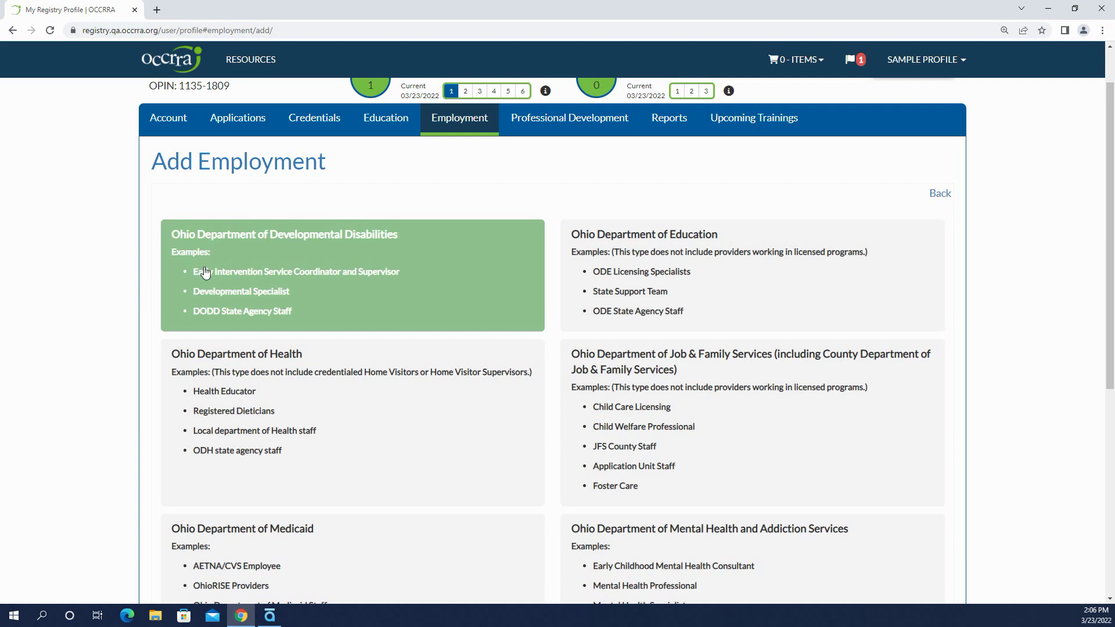
Choose Ohio Department of Developmental Disabilities and enter 'Test Agency' as the agency name
left_click(305, 275)
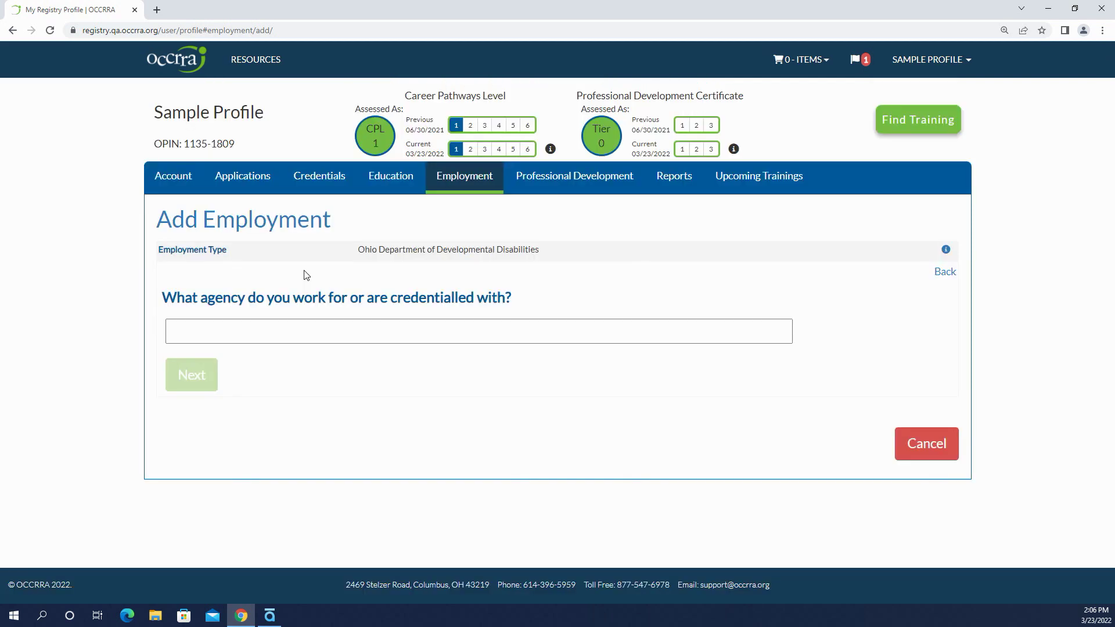
left_click(289, 334)
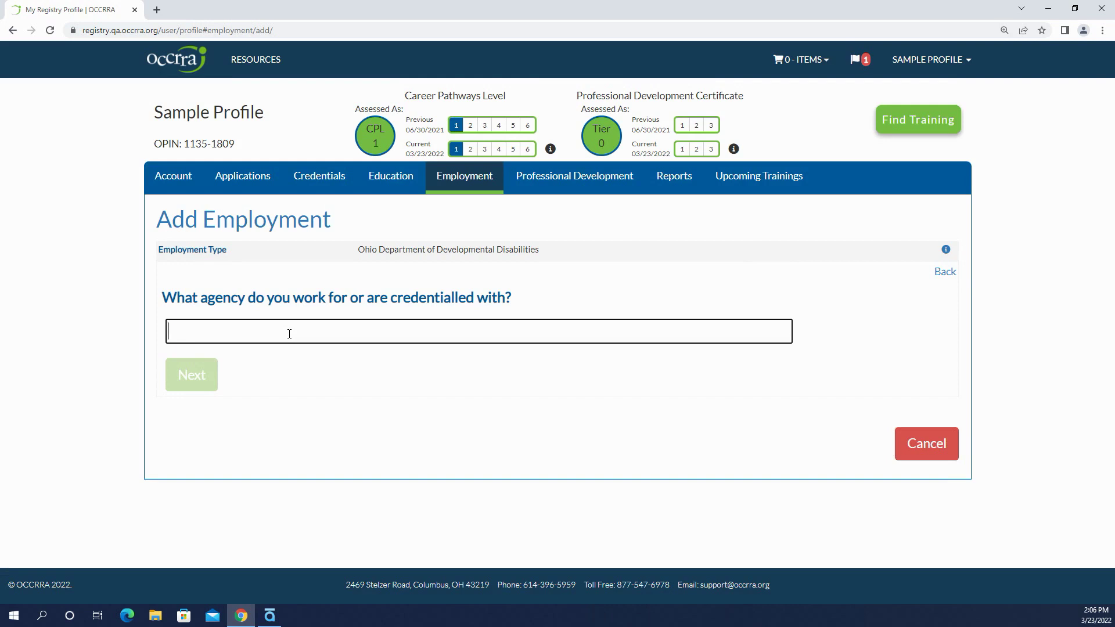
type("Test Agency")
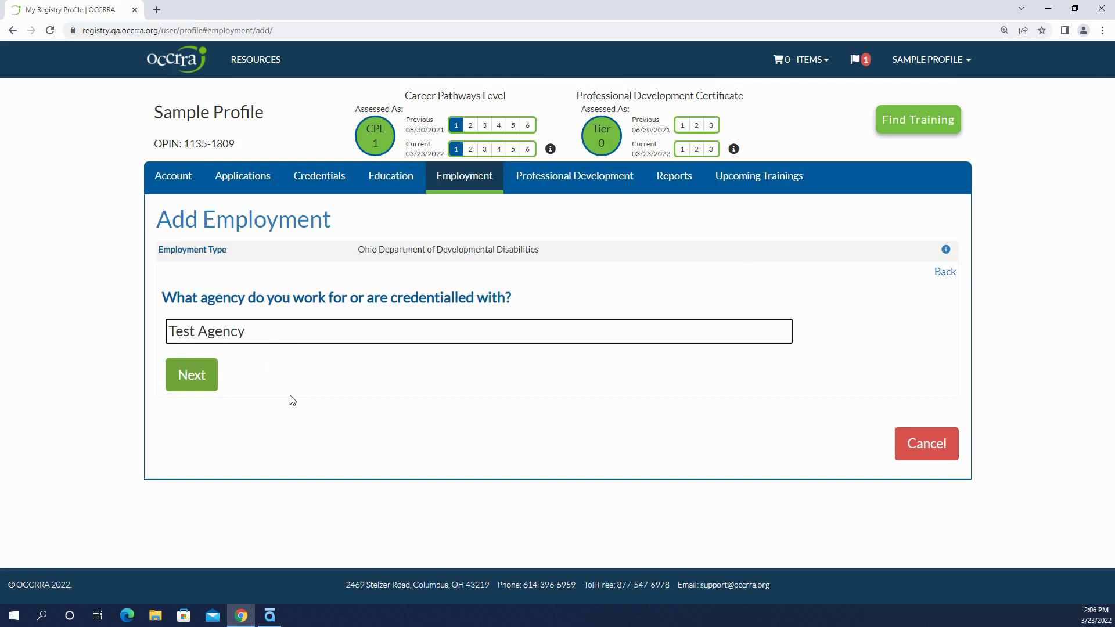
left_click(198, 382)
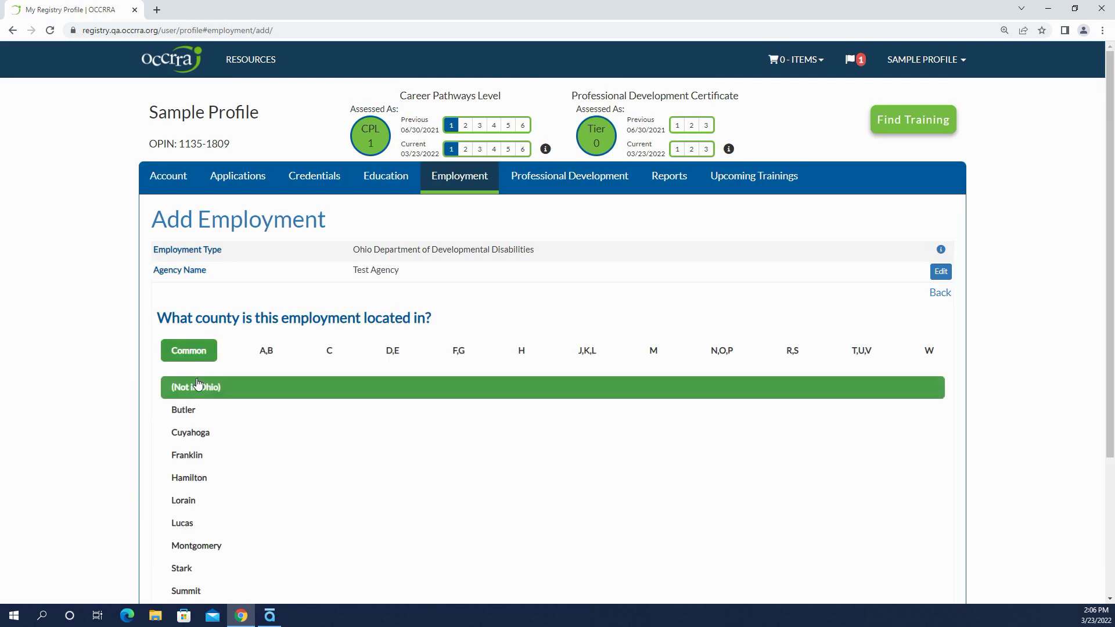
Choose (Not in Ohio) from the Common county list
scroll(68, 437, "down", 1)
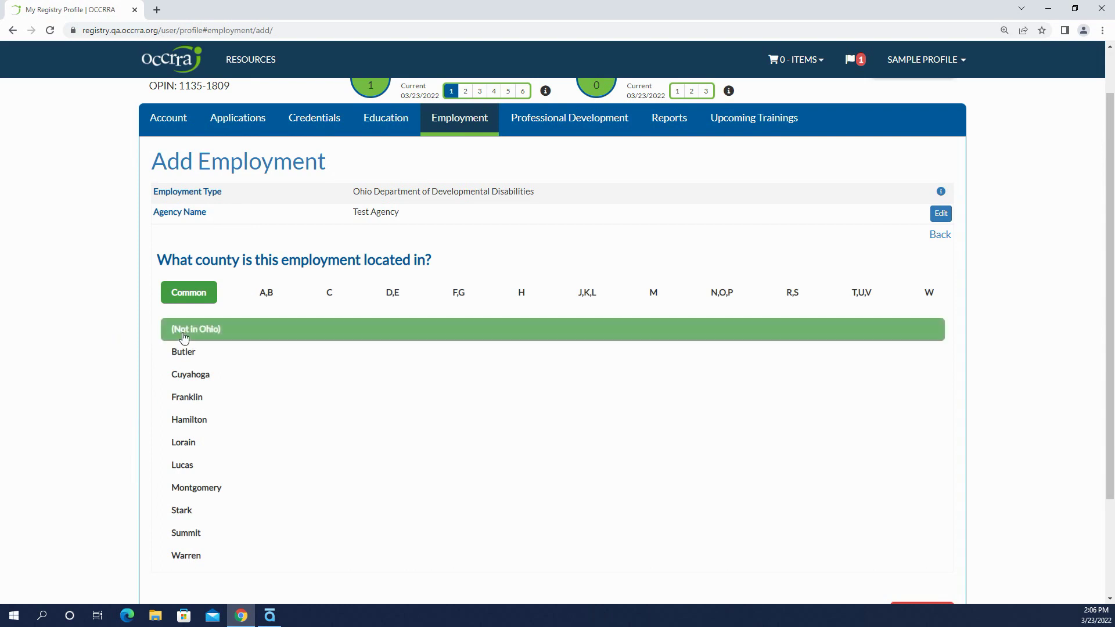
left_click(210, 335)
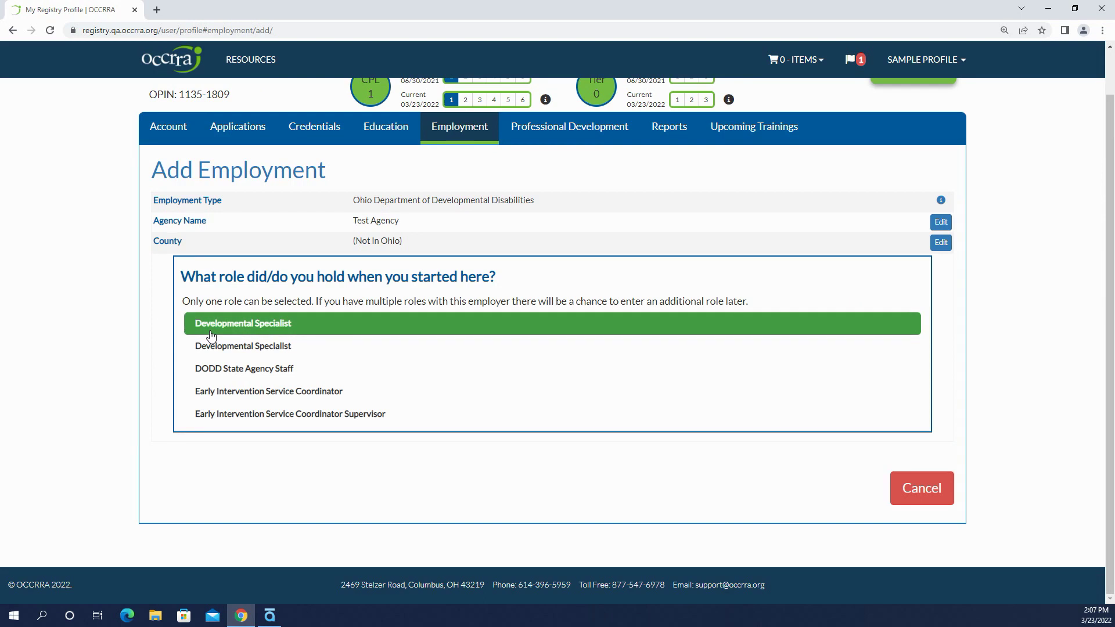
Choose Early Intervention Service Coordinator with a start date of 02/01/2022
left_click(214, 398)
left_click(223, 367)
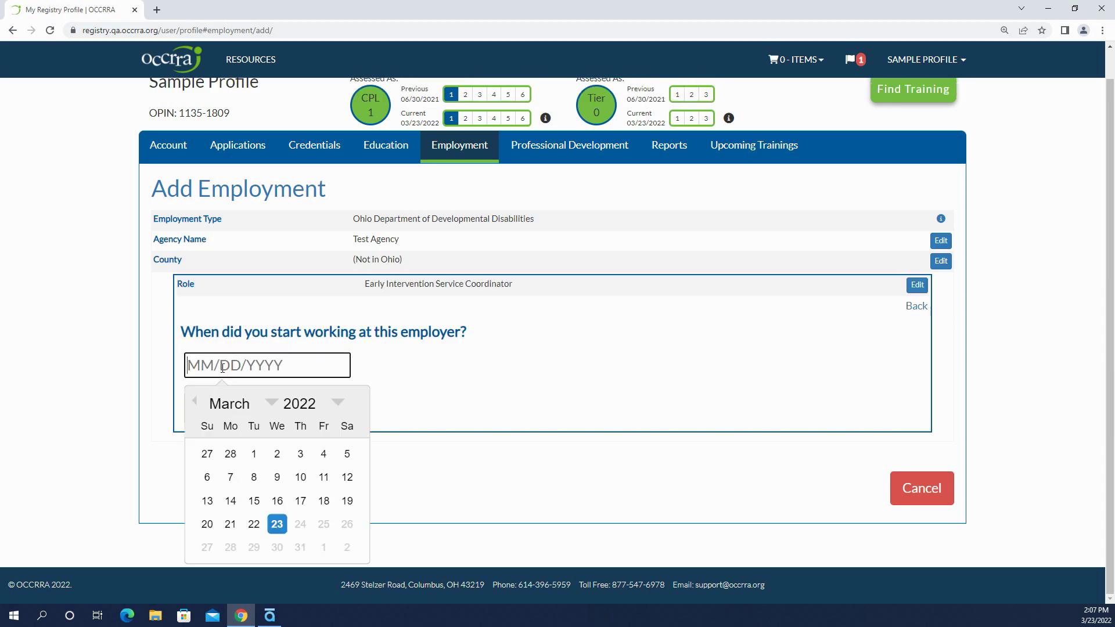
left_click(195, 401)
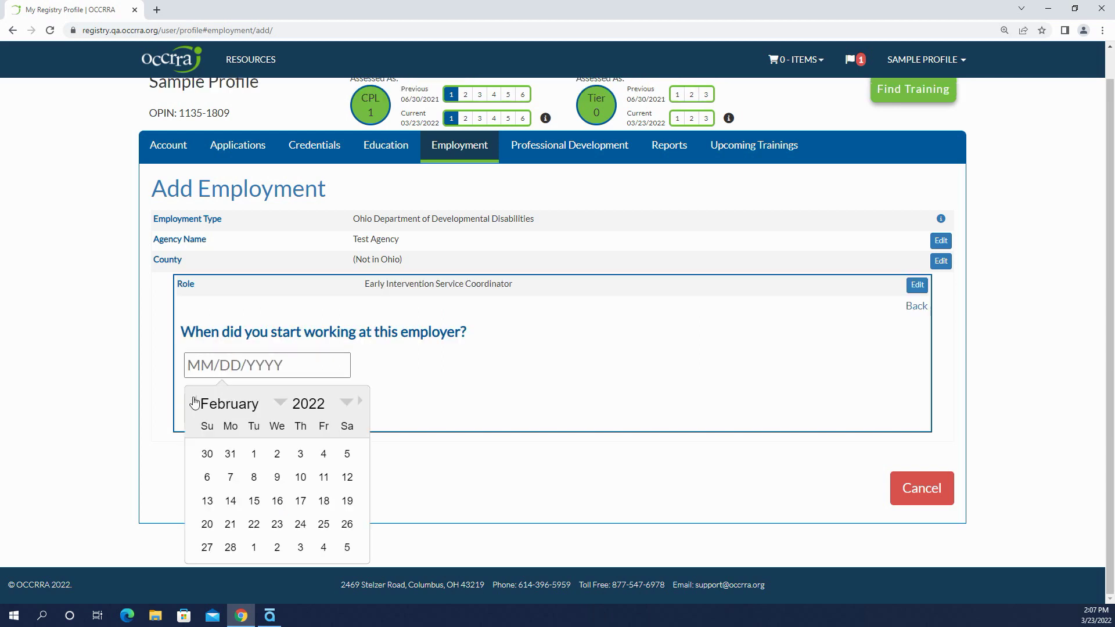
left_click(253, 456)
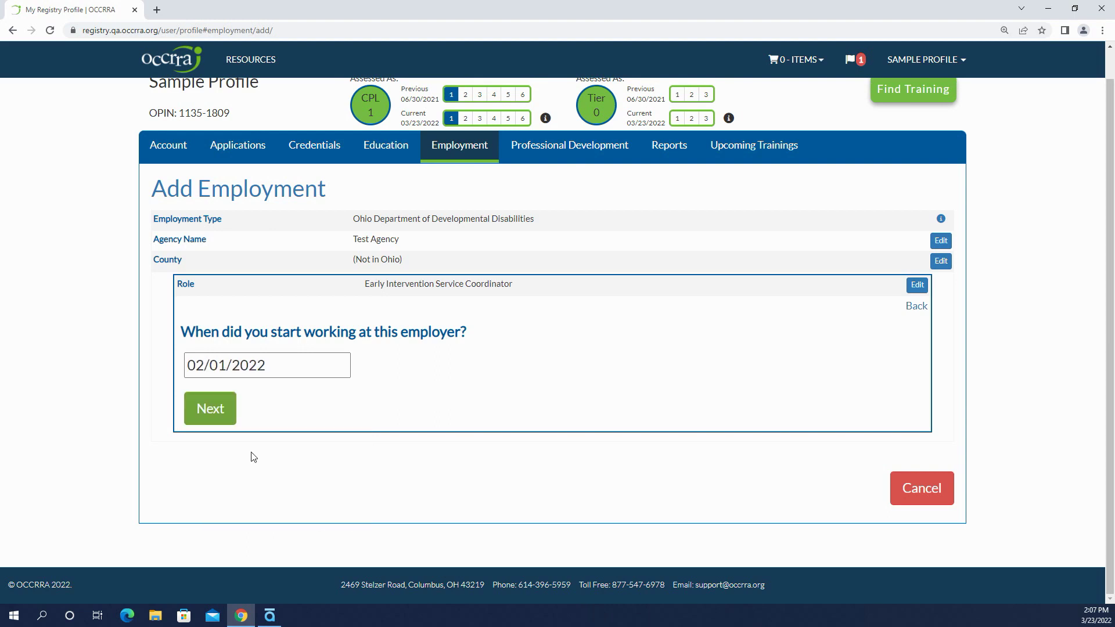
left_click(216, 414)
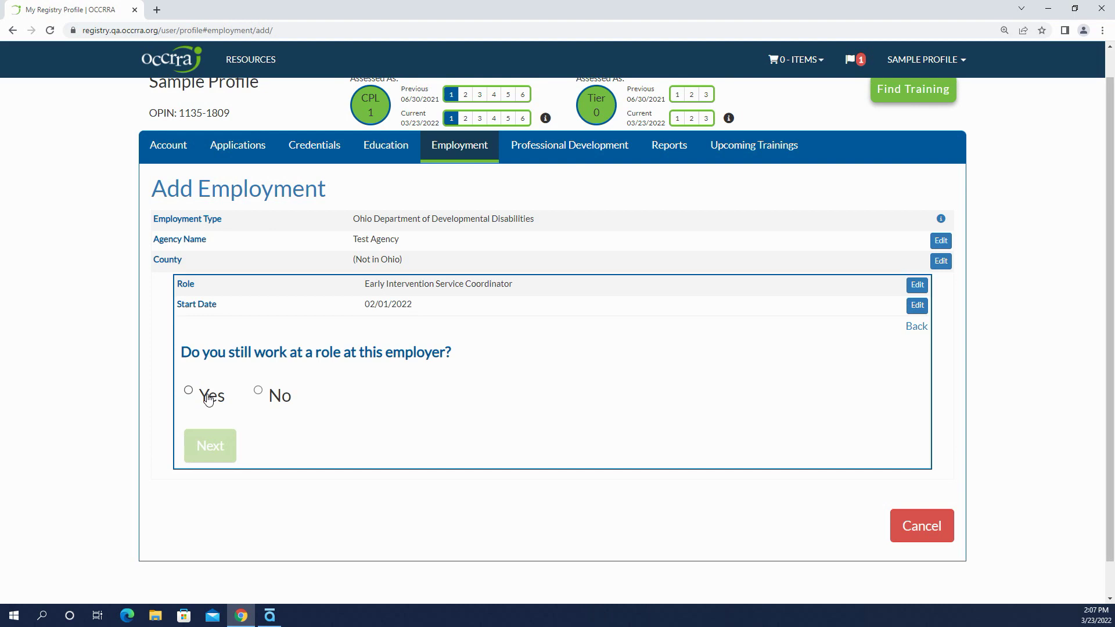
Mark the role as no longer held, ending 02/28/2022
left_click(258, 392)
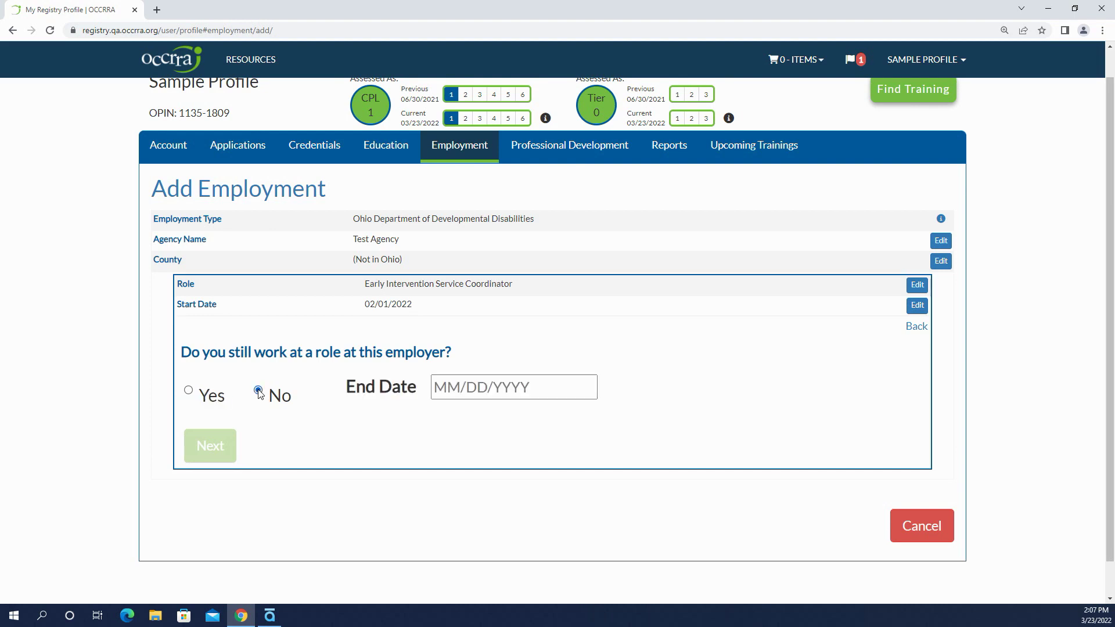
left_click(466, 388)
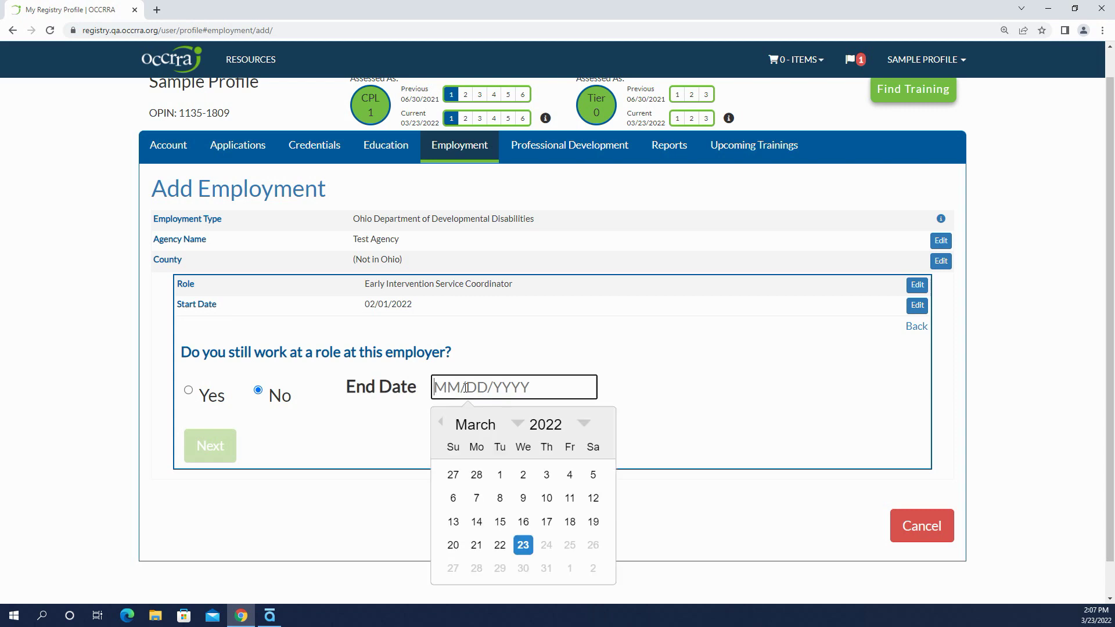
left_click(476, 475)
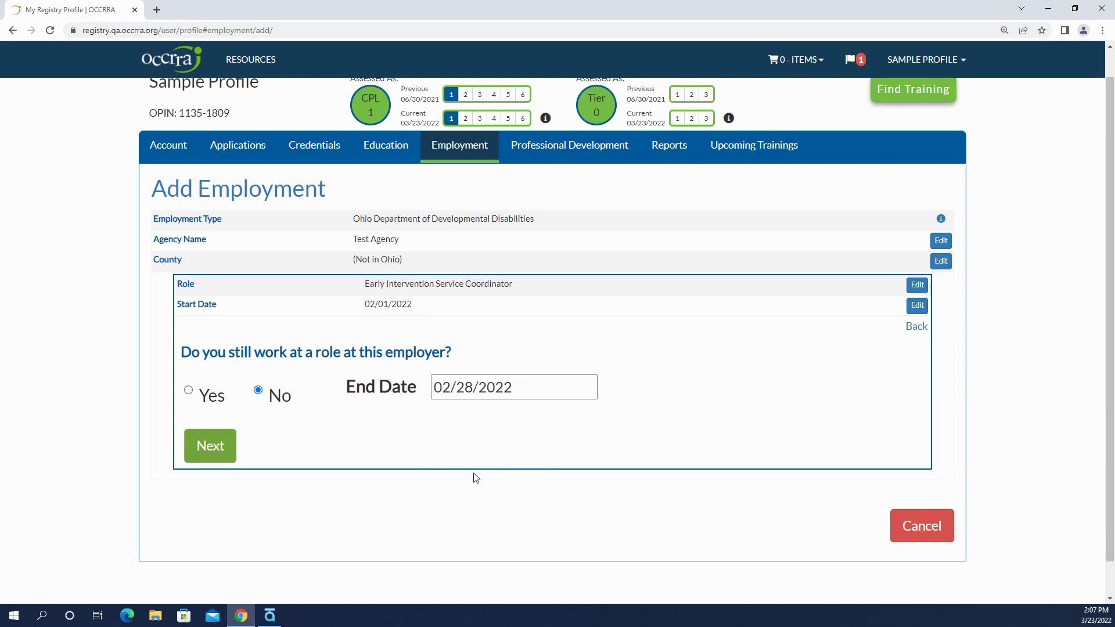
left_click(216, 453)
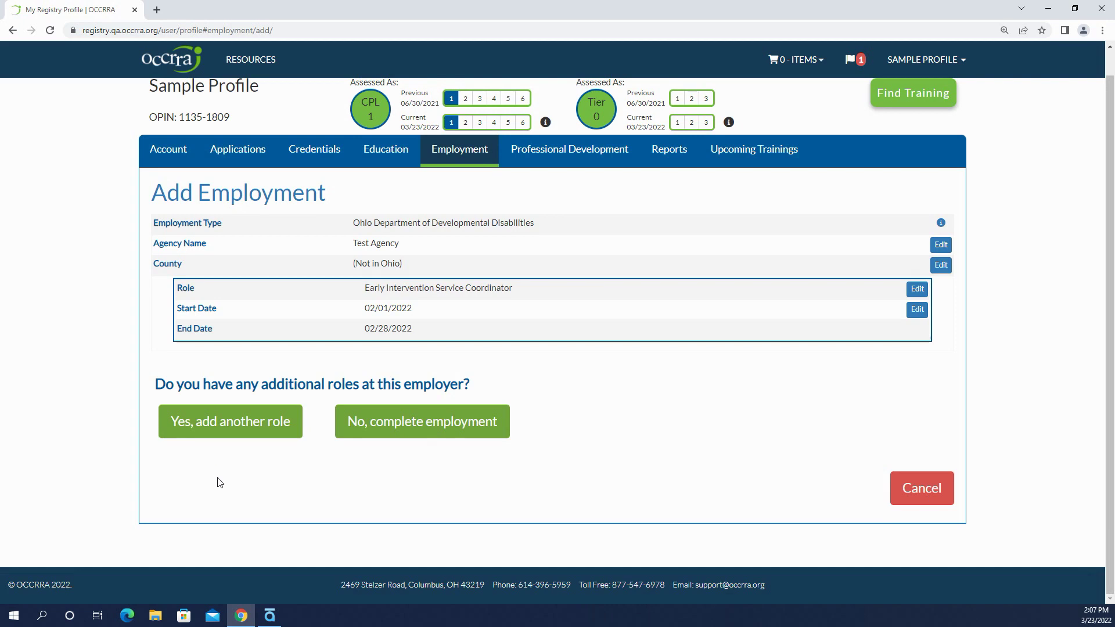
left_click(403, 426)
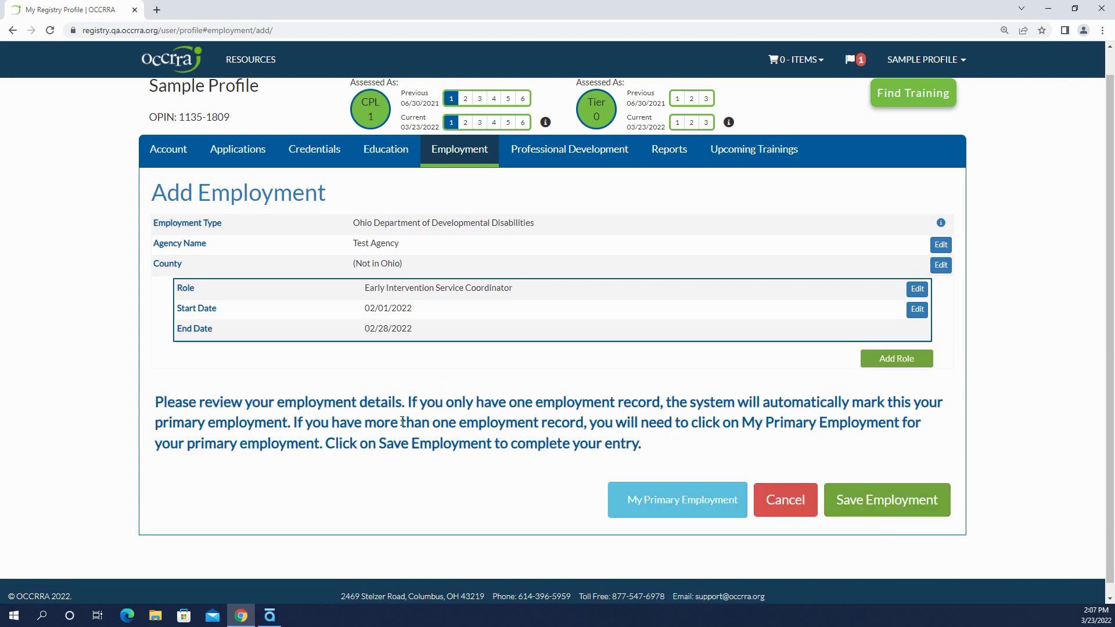
left_click(864, 504)
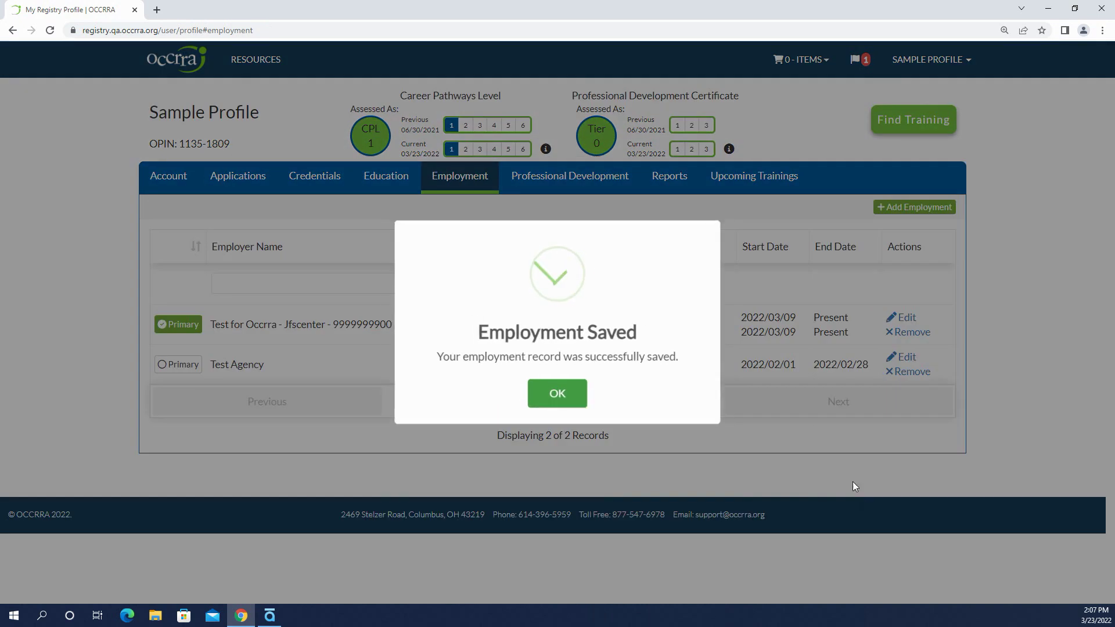
left_click(560, 395)
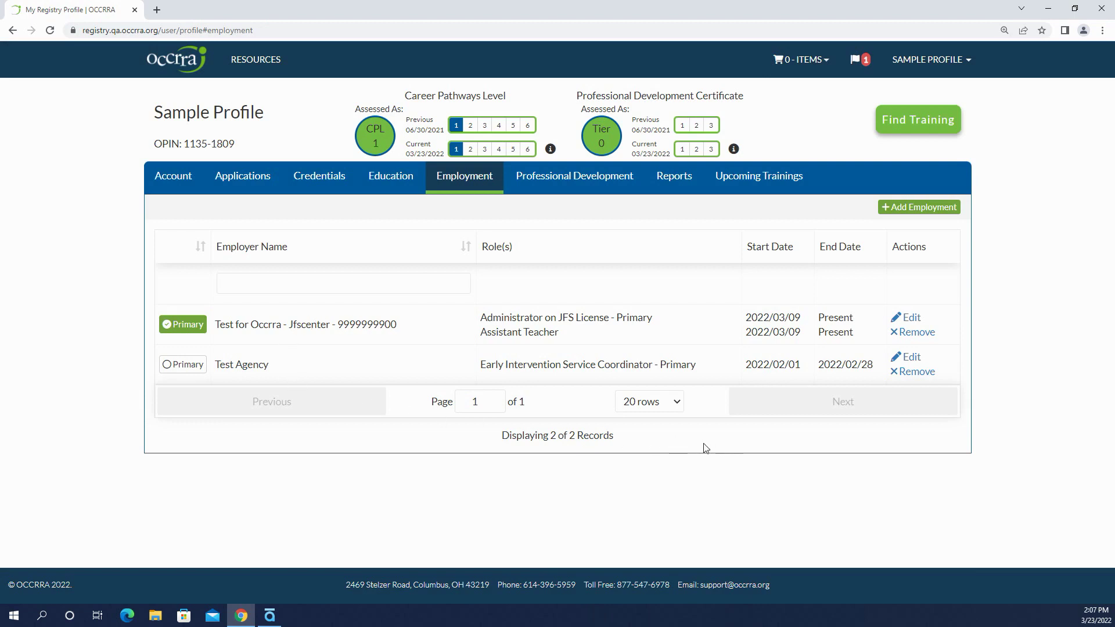
Remove the Test Agency employment row and confirm the deletion
left_click(923, 377)
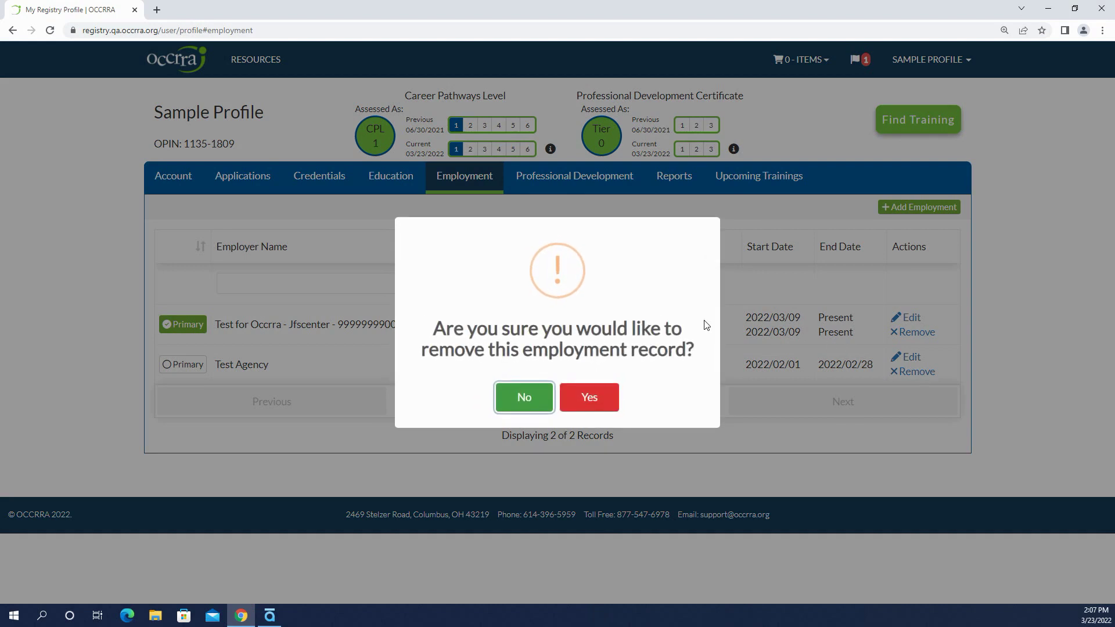
left_click(590, 397)
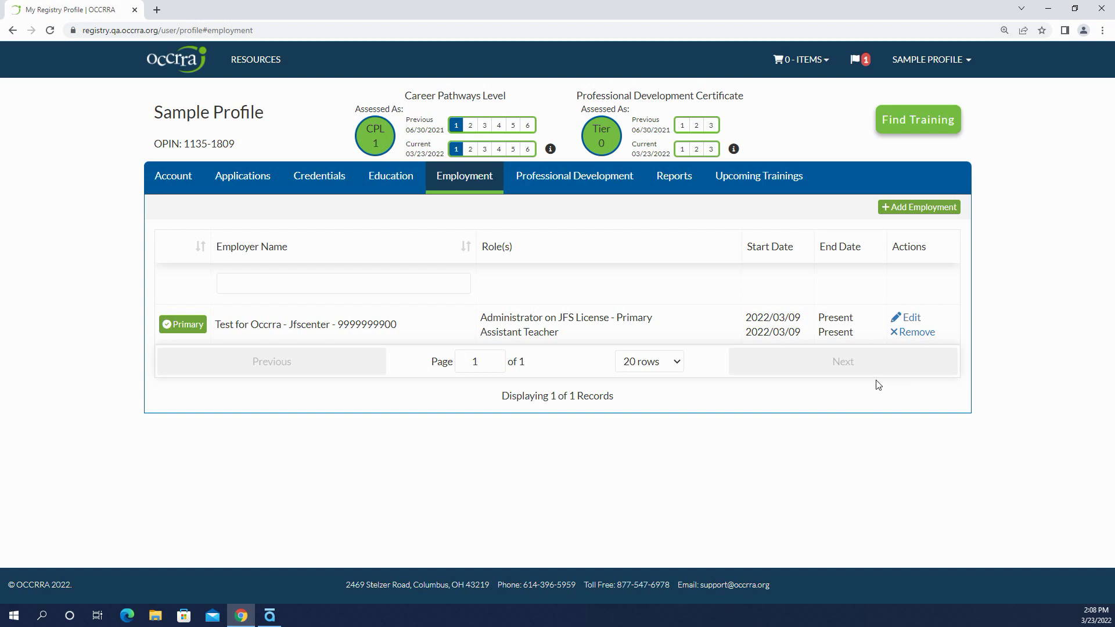
left_click(910, 319)
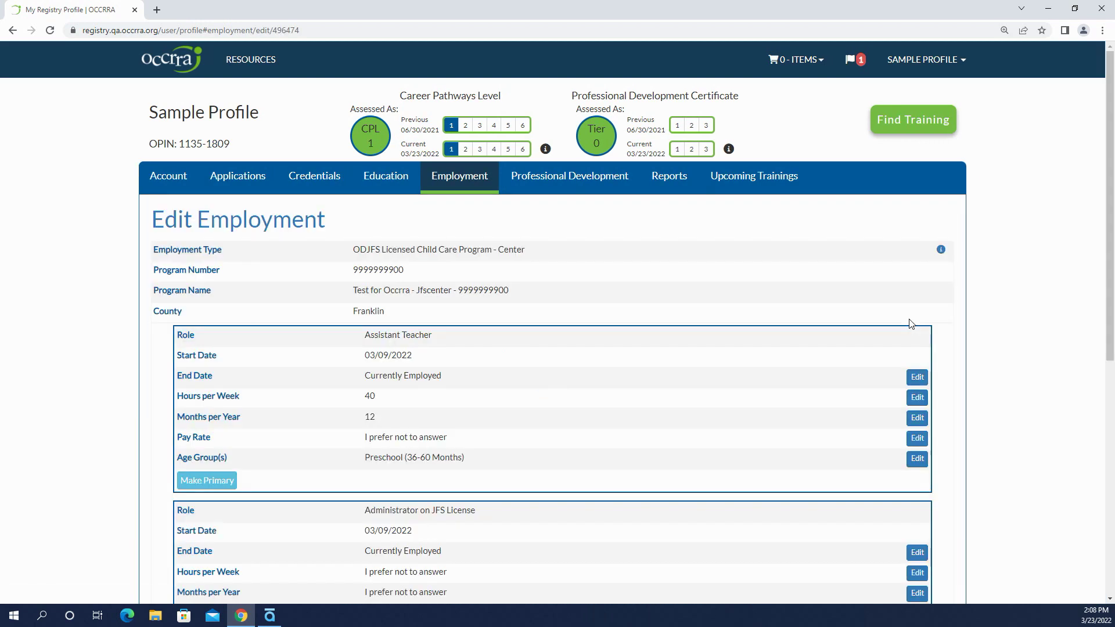
scroll(996, 390, "down", 2)
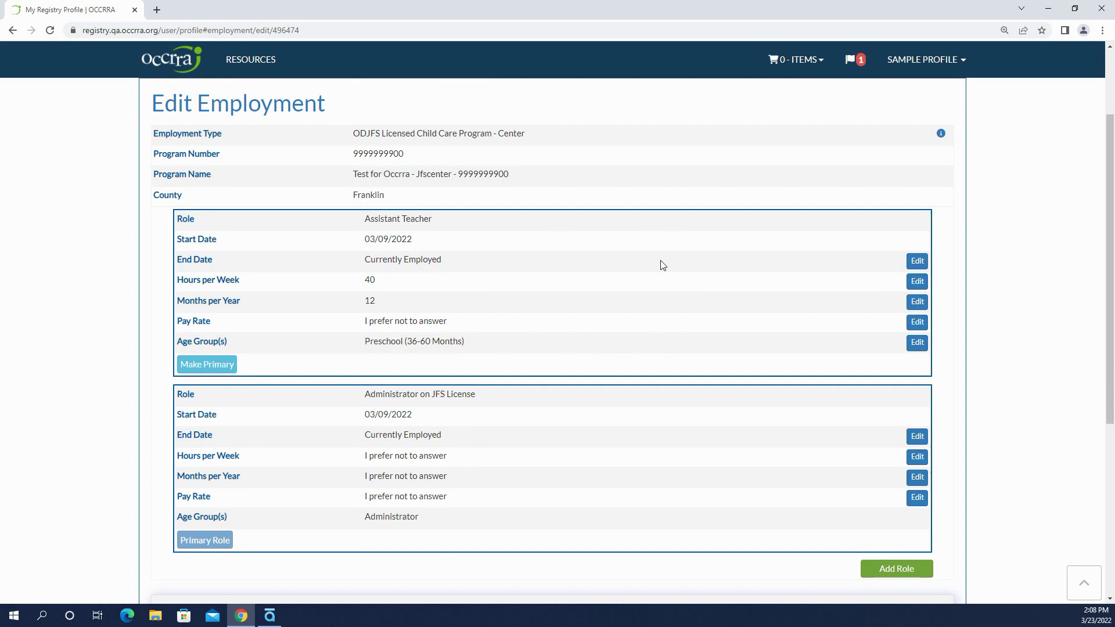
scroll(663, 266, "down", 1)
scroll(663, 266, "down", 4)
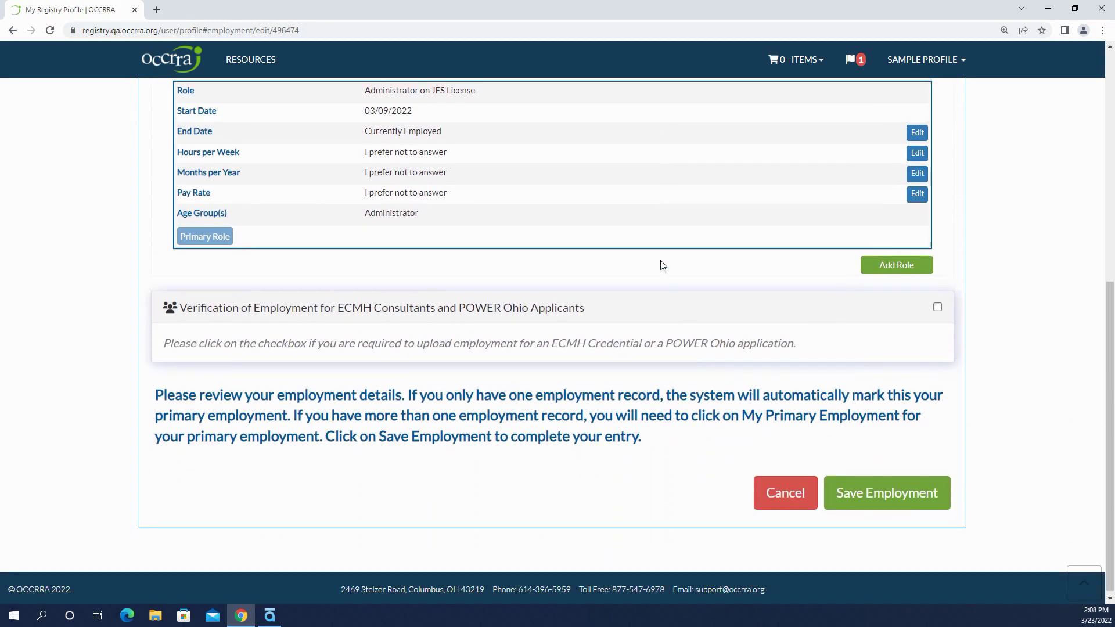
left_click(771, 490)
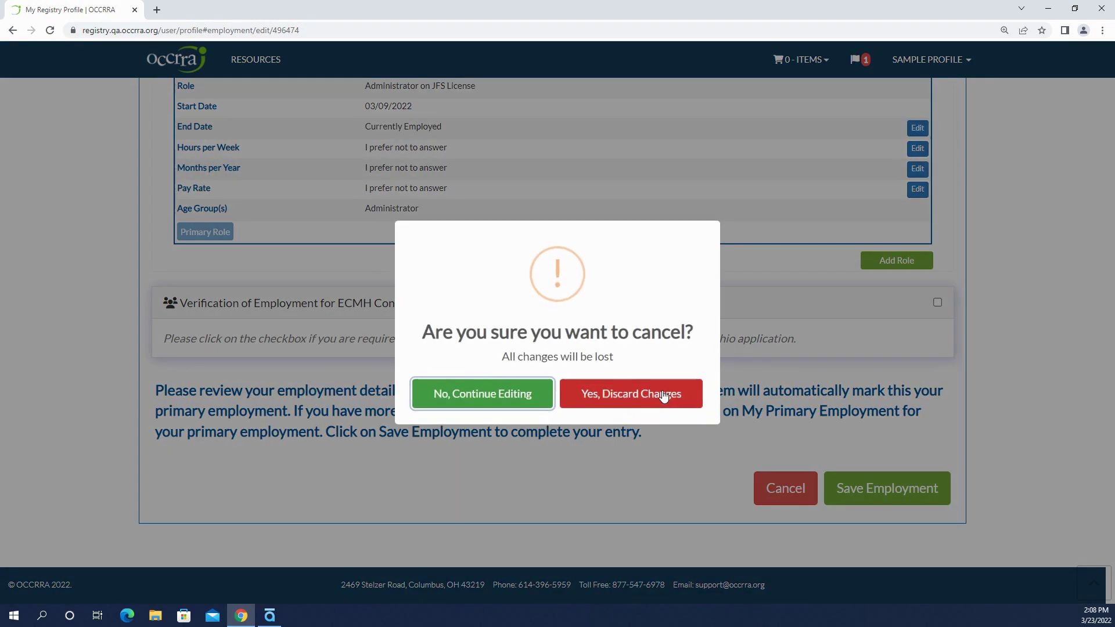
left_click(662, 393)
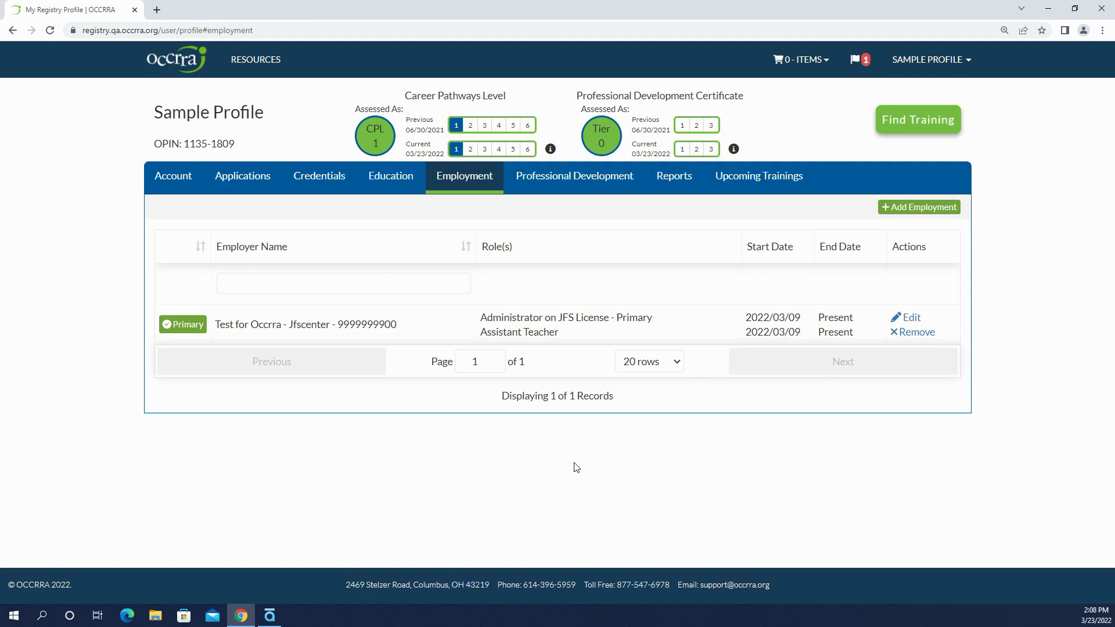
left_click(923, 213)
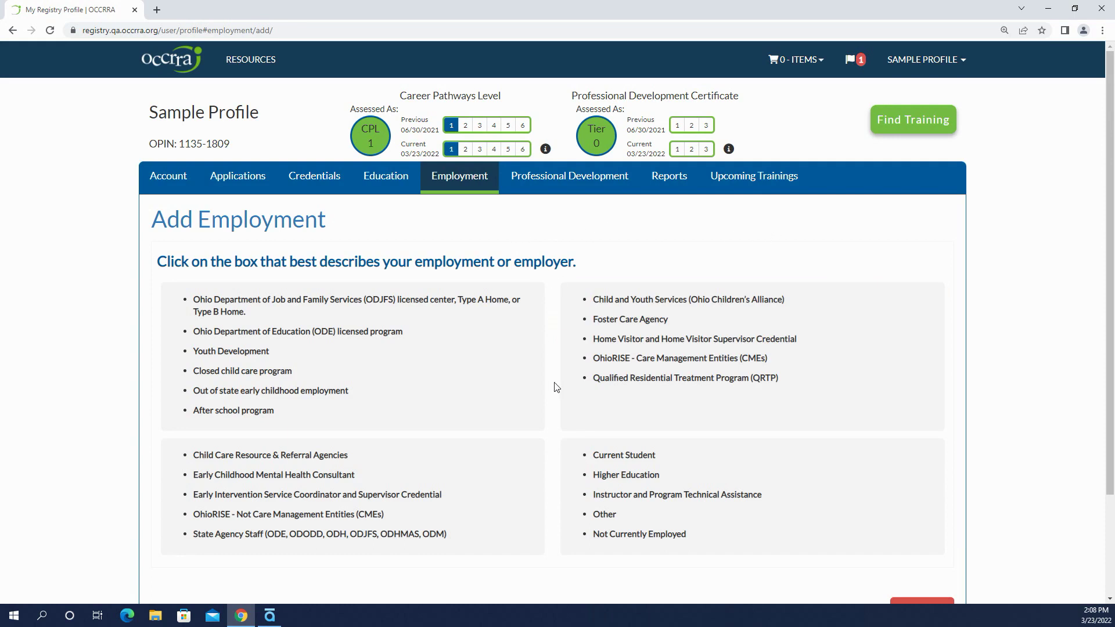
left_click(611, 377)
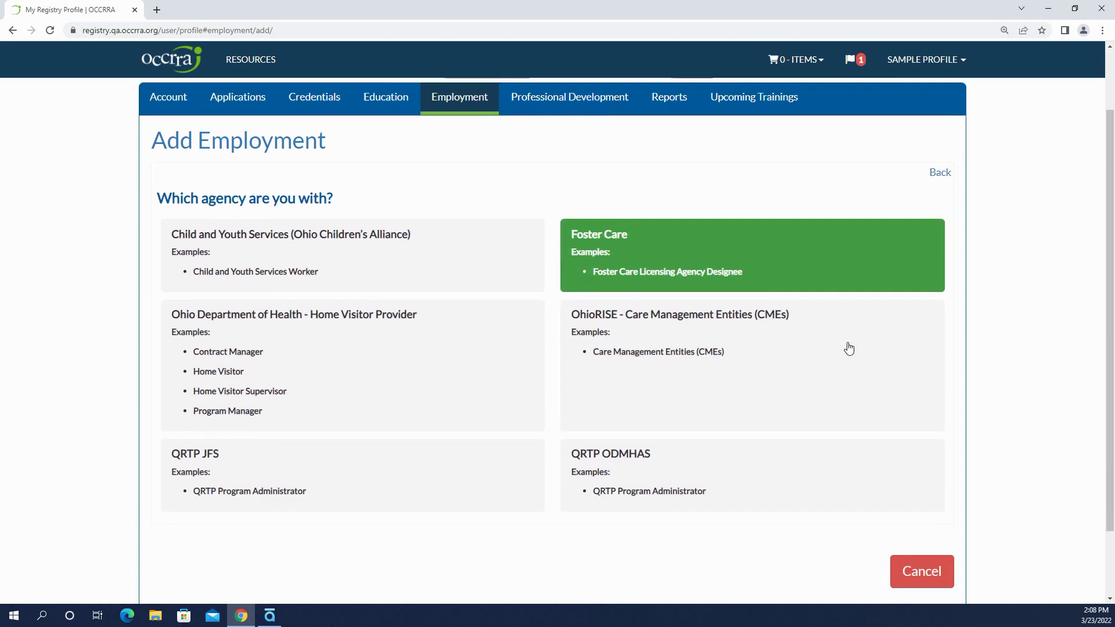
scroll(850, 348, "down", 1)
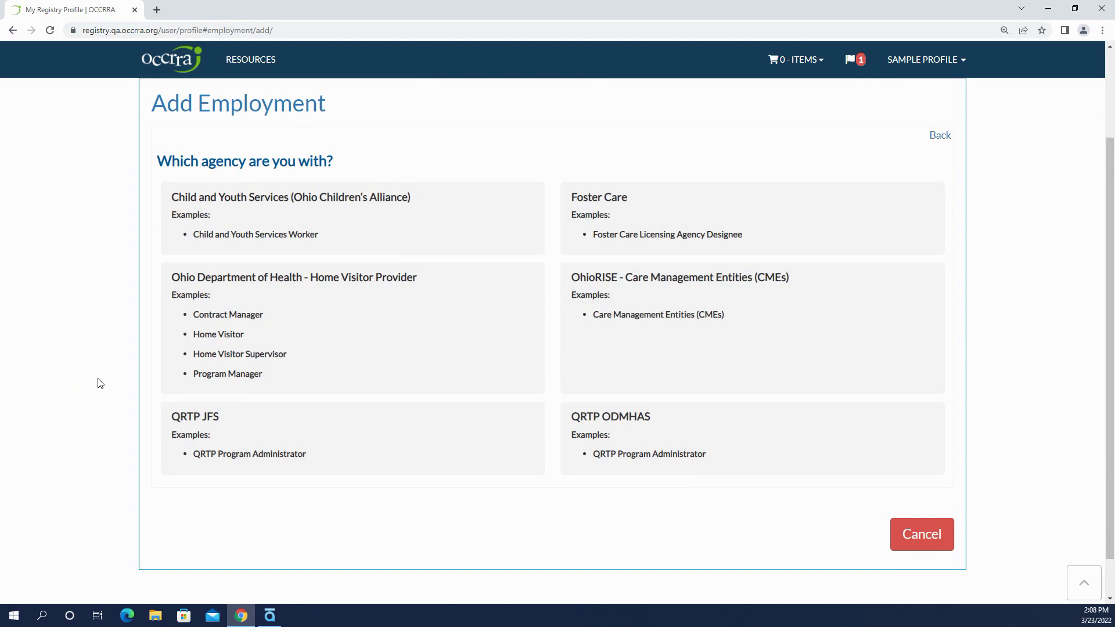
left_click(243, 341)
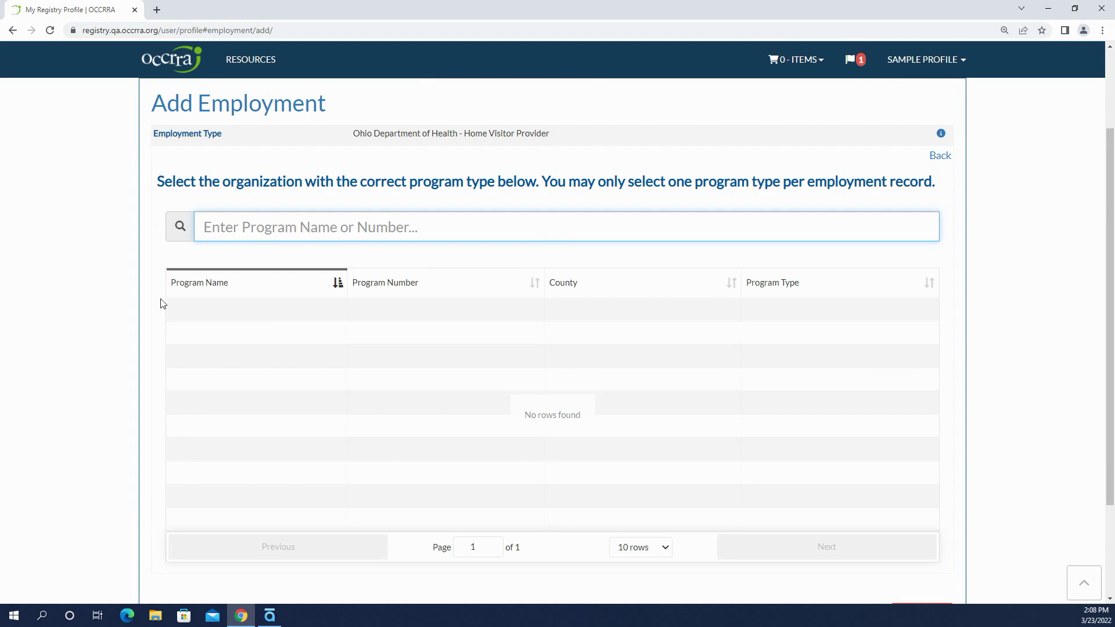
left_click(70, 389)
scroll(78, 390, "down", 2)
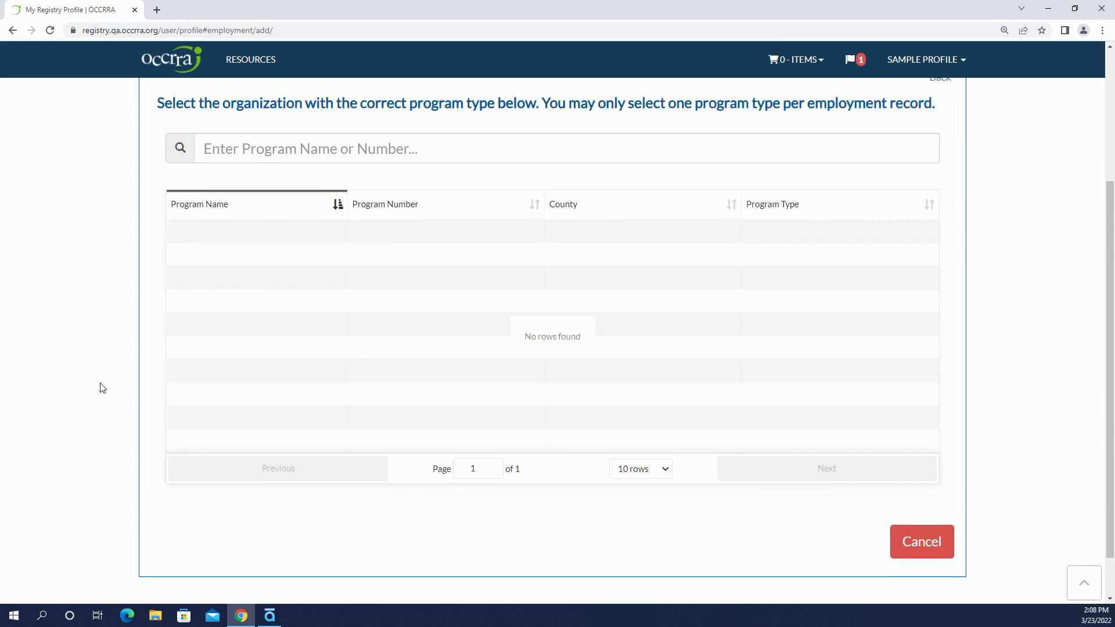
scroll(100, 388, "up", 2)
left_click(944, 160)
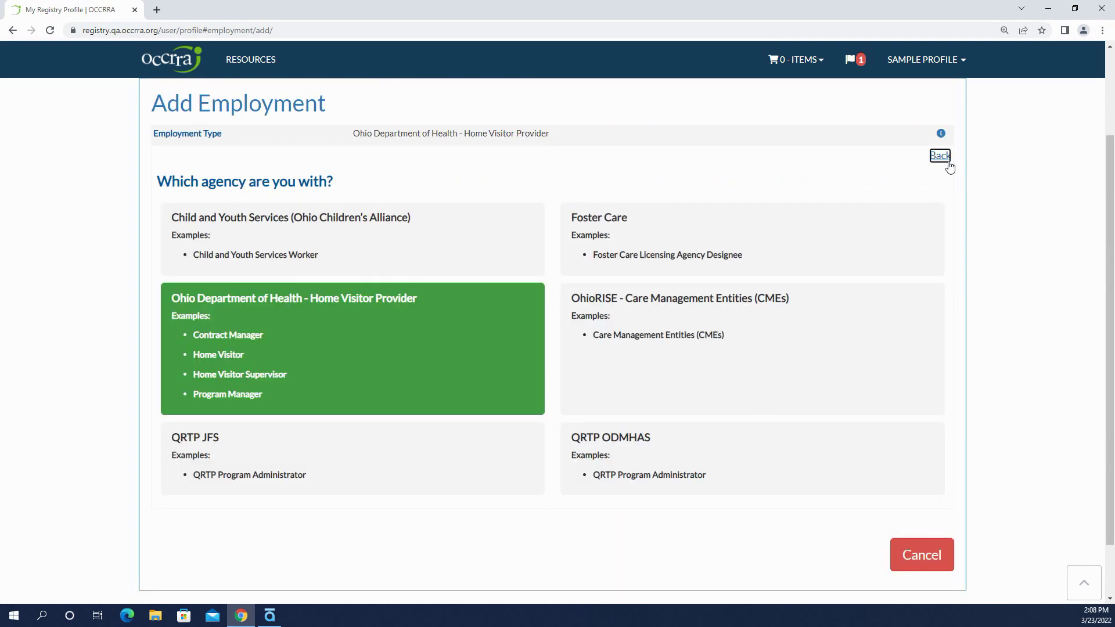
scroll(982, 253, "up", 2)
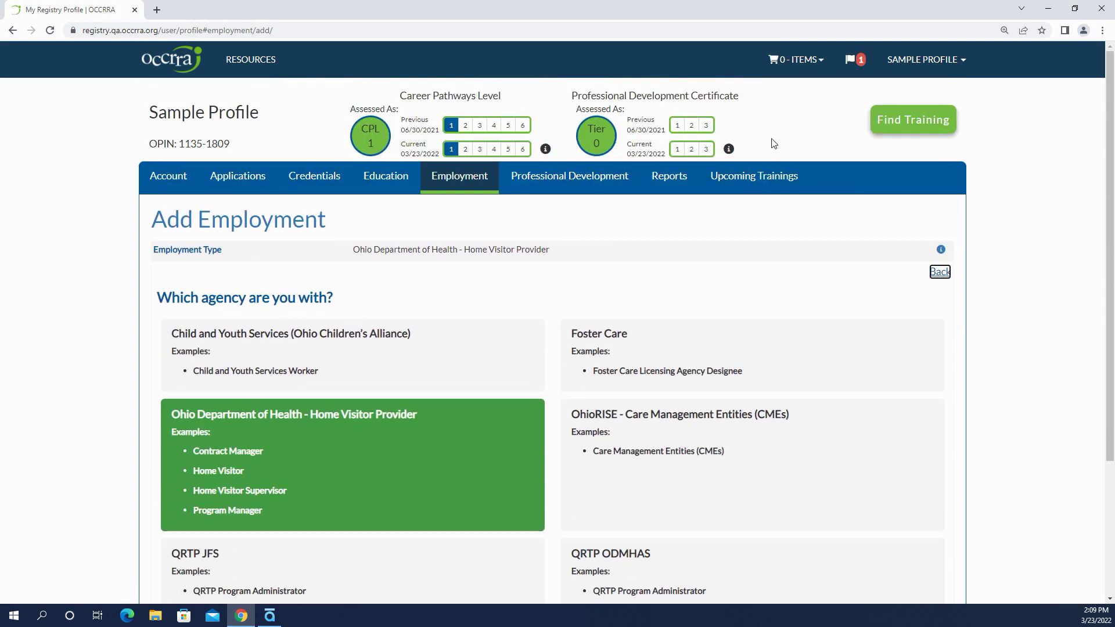
left_click(78, 355)
scroll(78, 355, "down", 3)
left_click(930, 501)
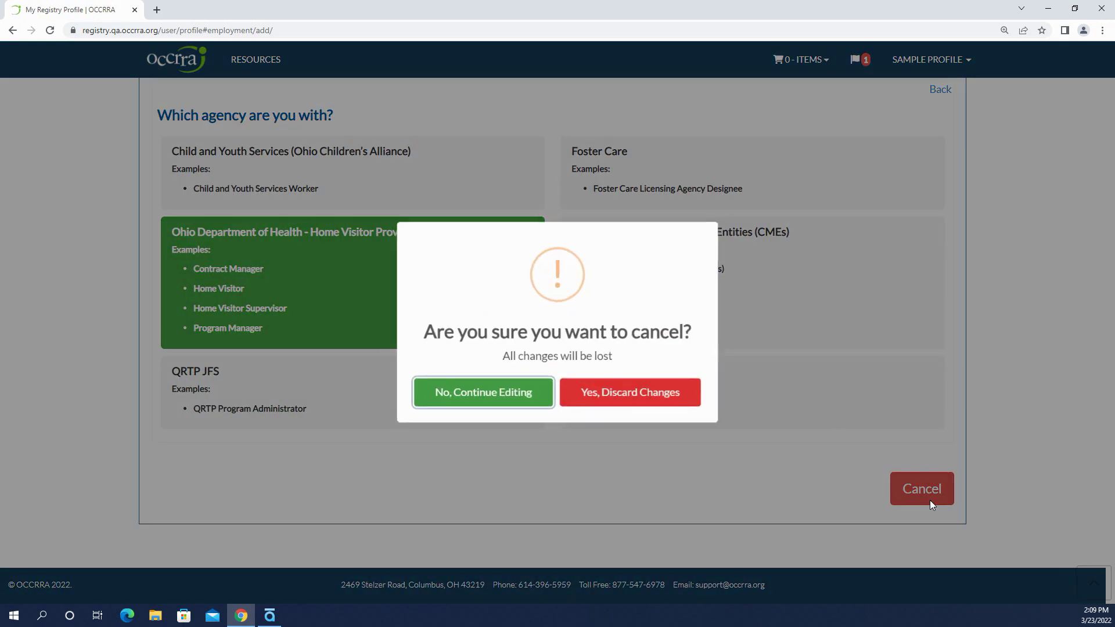
left_click(661, 394)
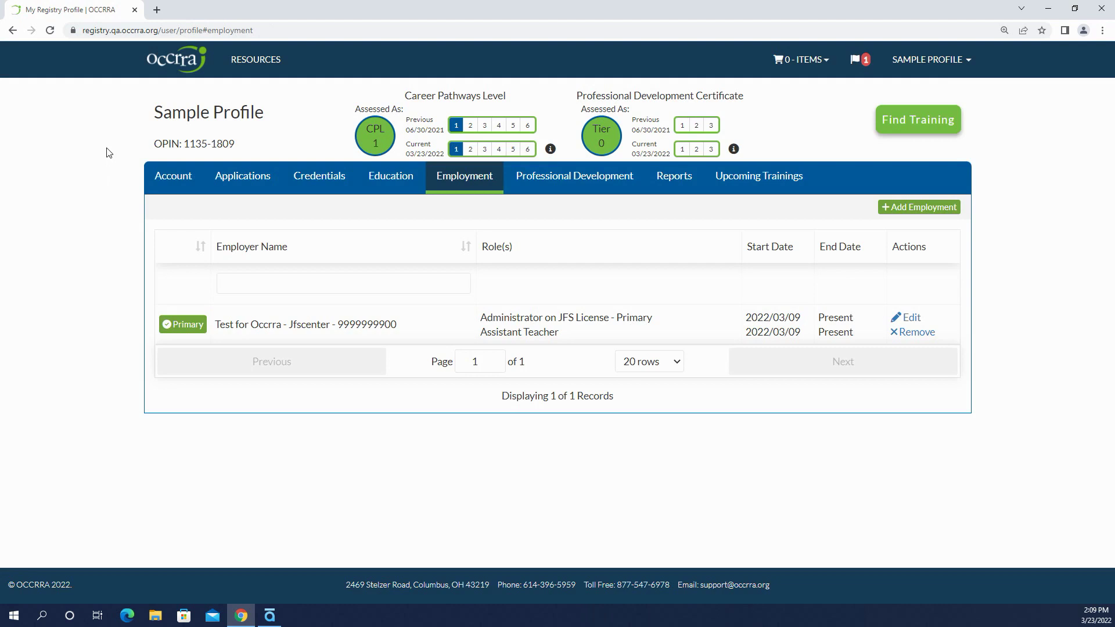
Go to the occrra.org home page via the OCCRRA logo and browse down through it
left_click(179, 61)
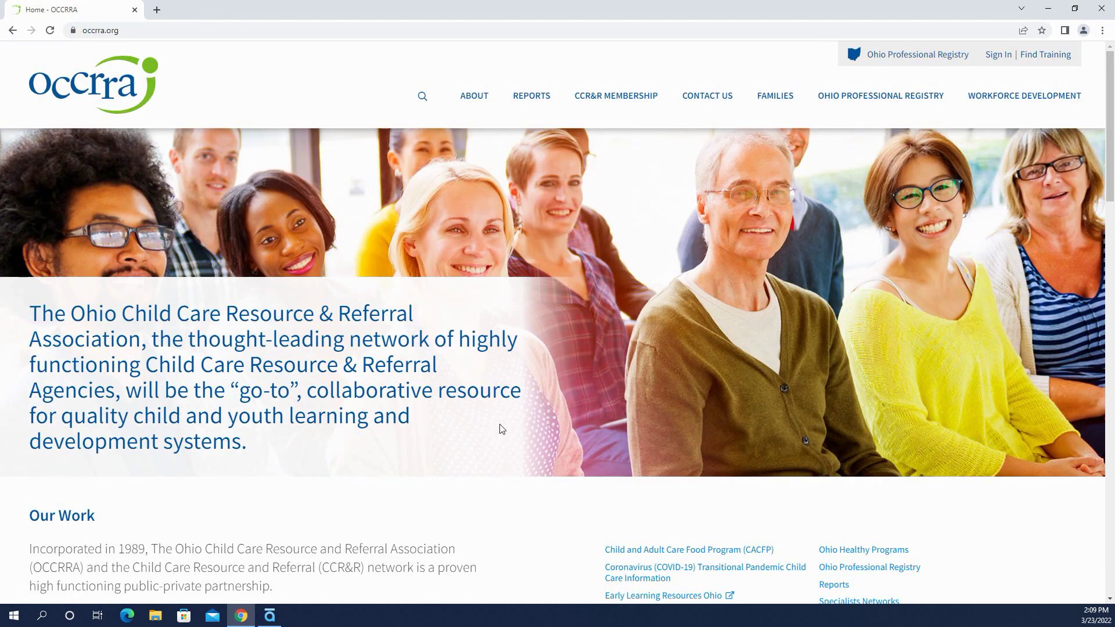
scroll(501, 429, "down", 3)
scroll(501, 426, "down", 4)
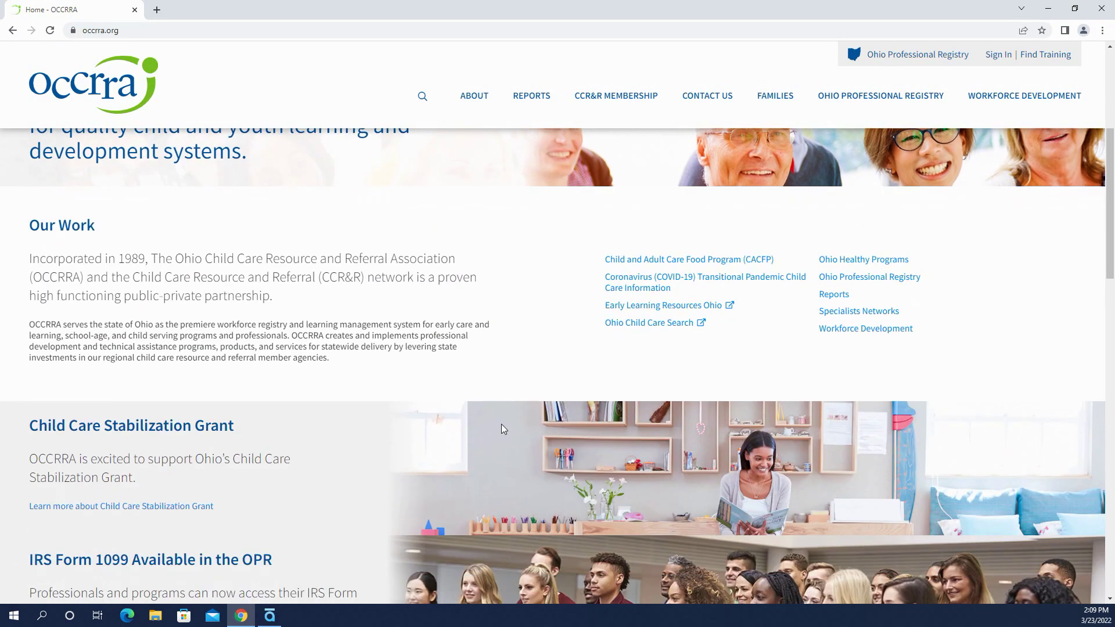
scroll(501, 429, "down", 2)
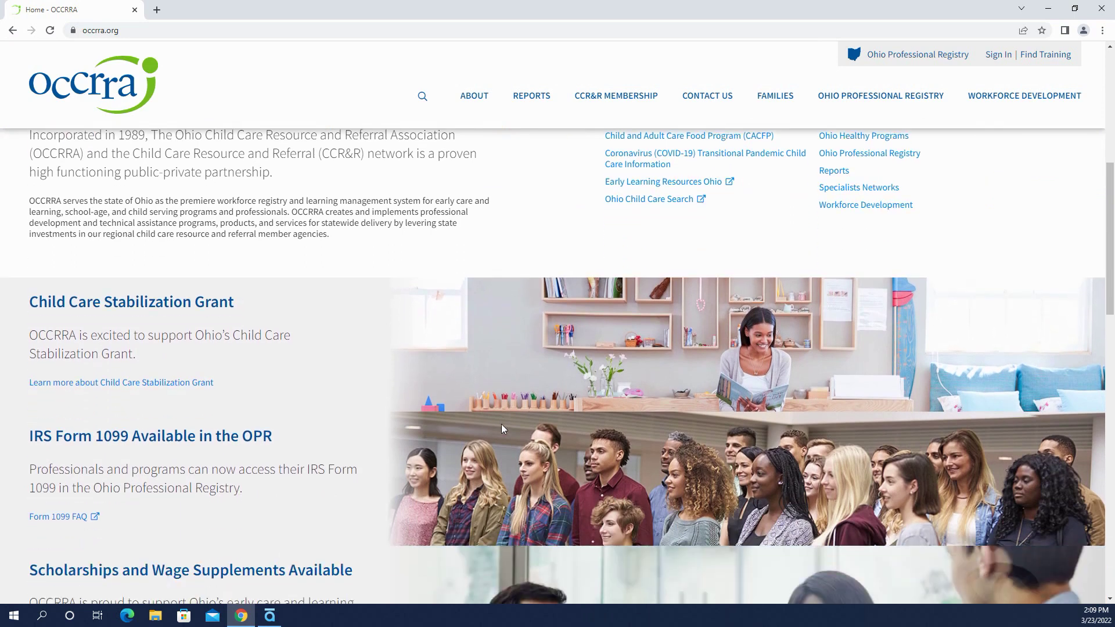
scroll(502, 428, "down", 1)
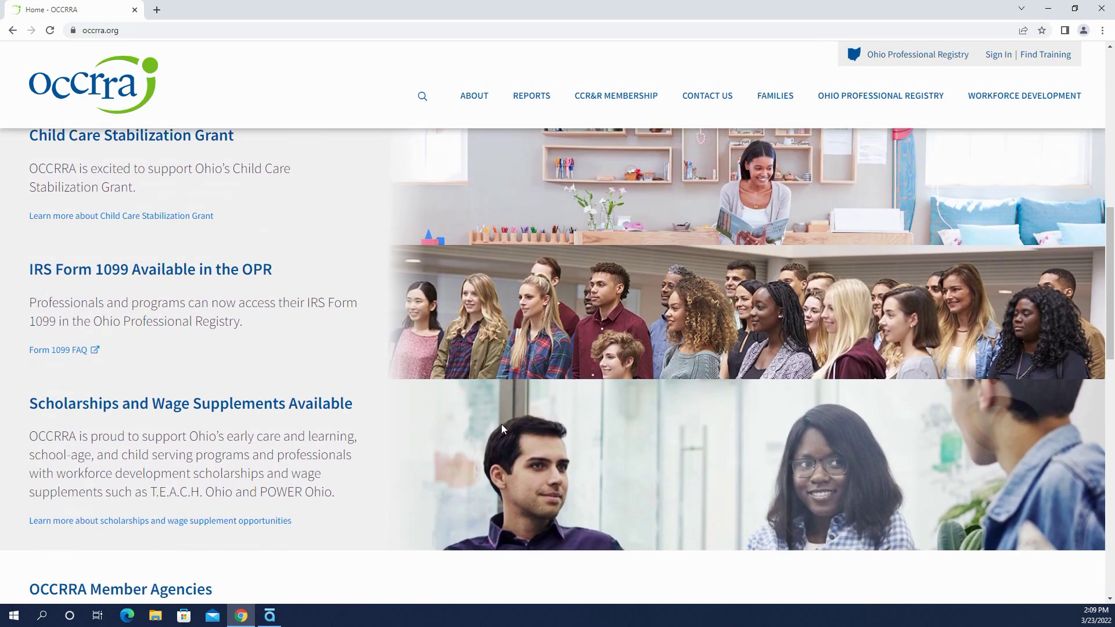
scroll(502, 428, "up", 7)
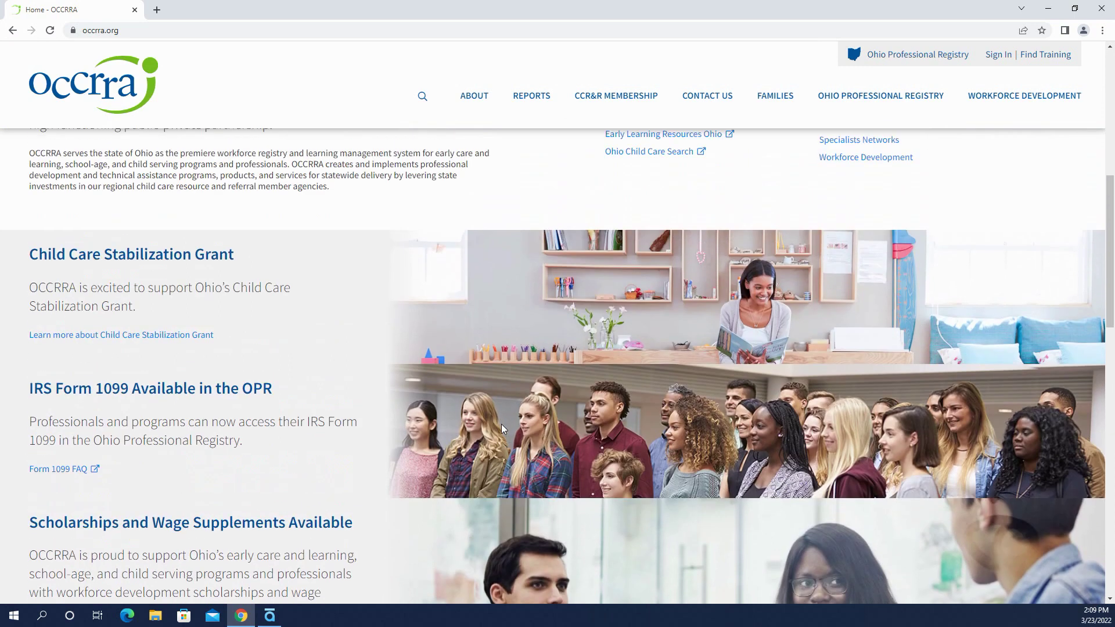
scroll(503, 429, "up", 3)
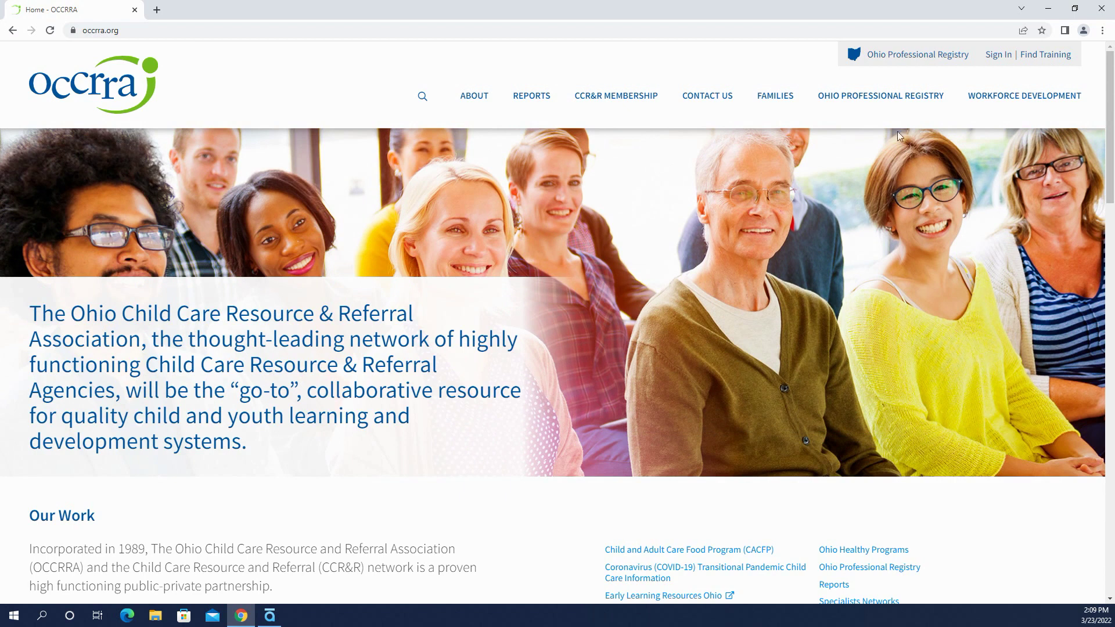
mouse_move(887, 98)
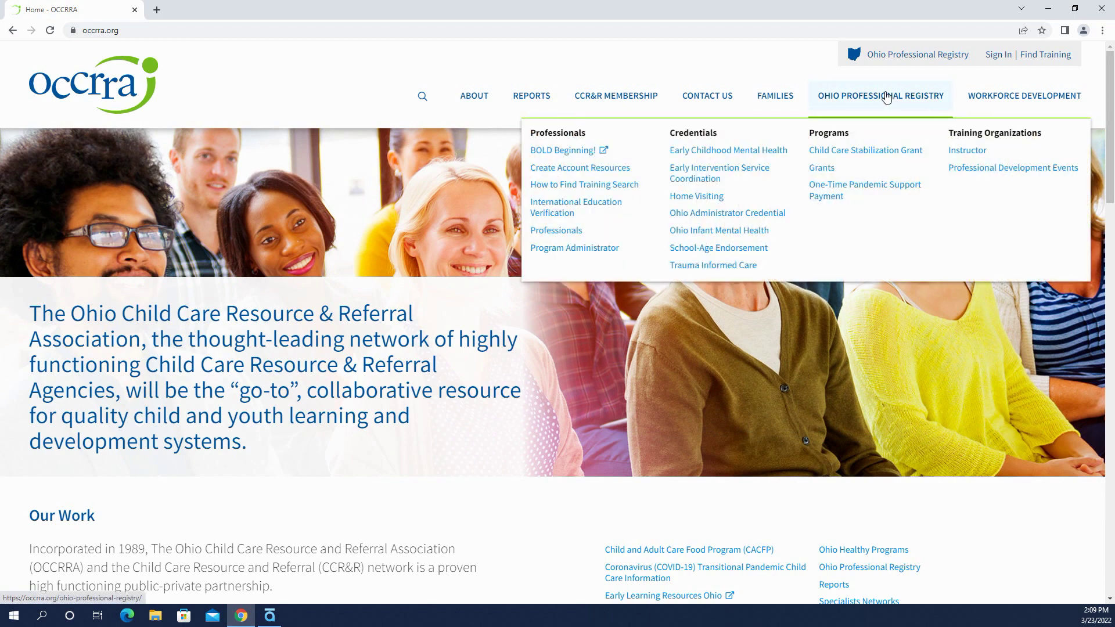